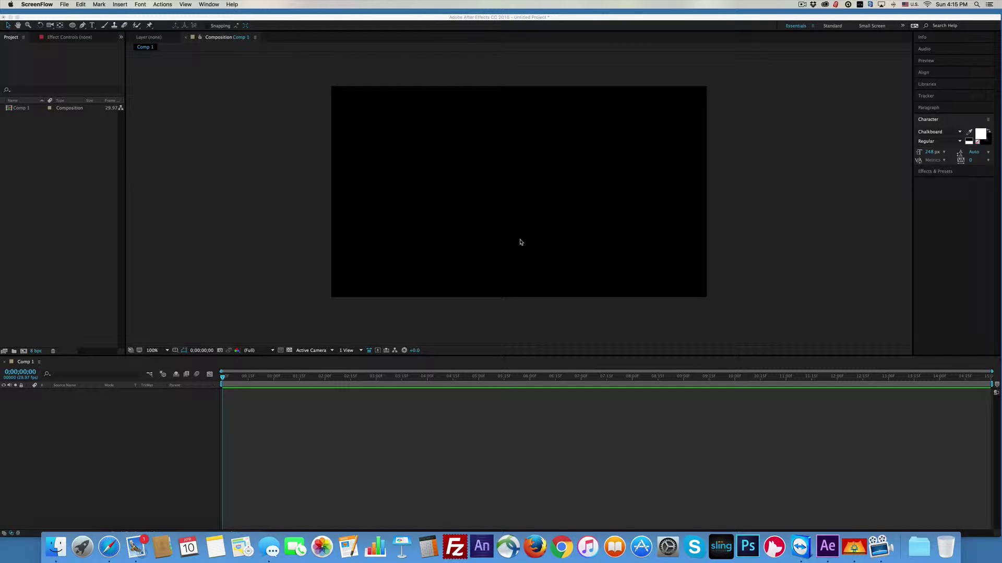
Switch to After Effects and start File > Import > File… over the black Comp 1.
{"action": "left_click", "coordinate": [64, 5]}
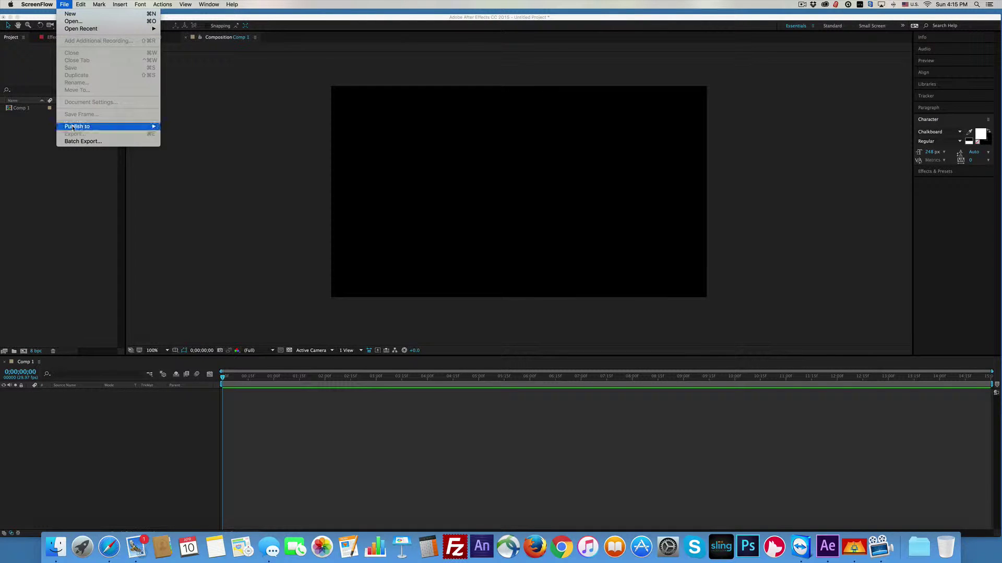
{"action": "left_click", "coordinate": [213, 110]}
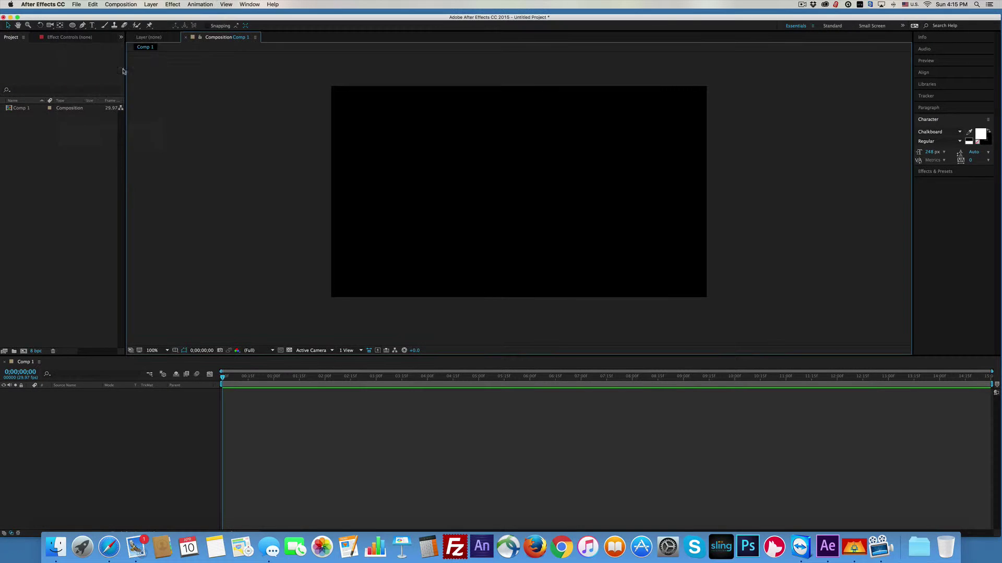
{"action": "left_click", "coordinate": [76, 5]}
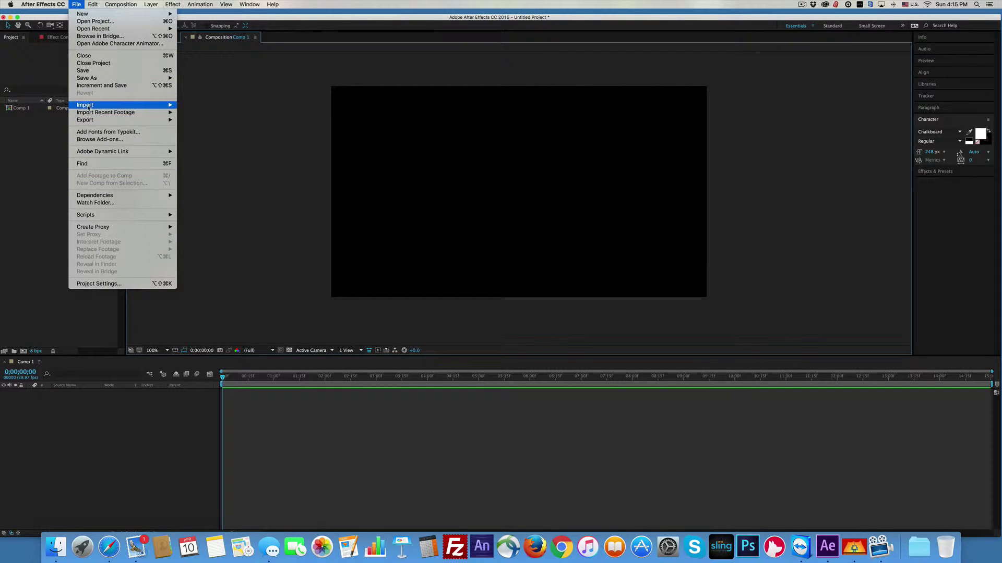
Import ryan-reynolds-starts-the-deadpool-oscar-campaign.psd from the Desktop as Footage with Merged Layers.
{"action": "mouse_move", "coordinate": [88, 106]}
{"action": "left_click", "coordinate": [190, 104]}
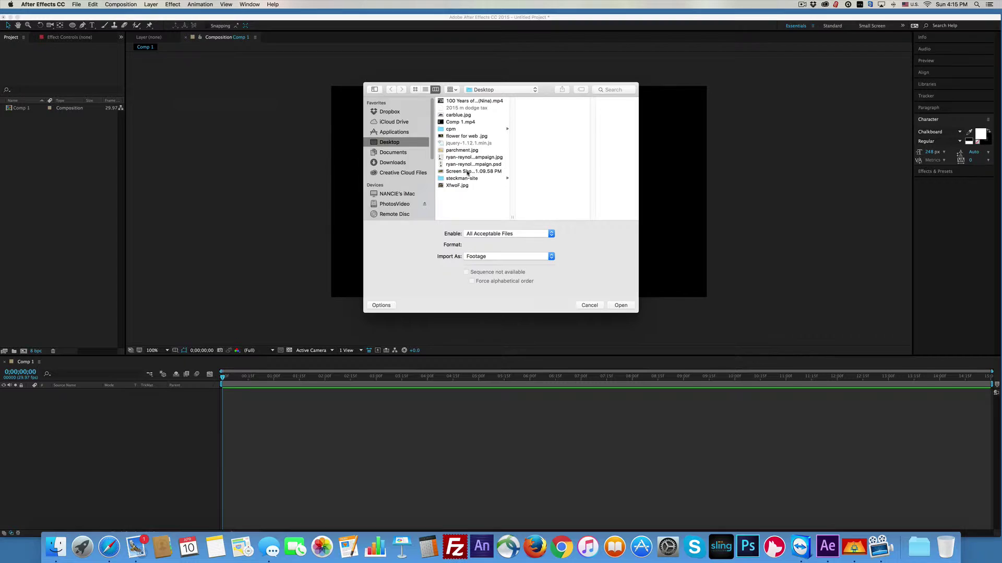
{"action": "left_click", "coordinate": [456, 164]}
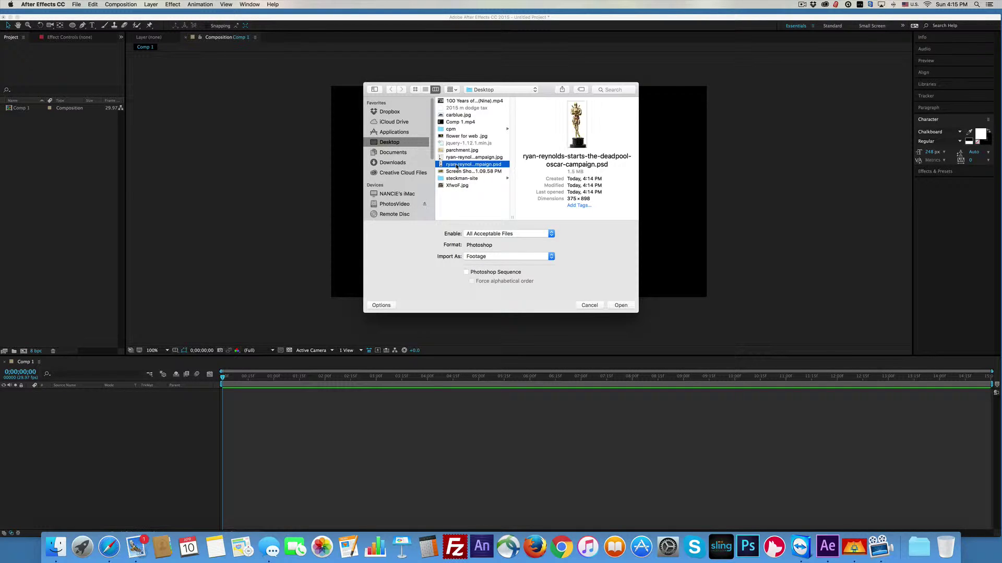
{"action": "left_click", "coordinate": [621, 305]}
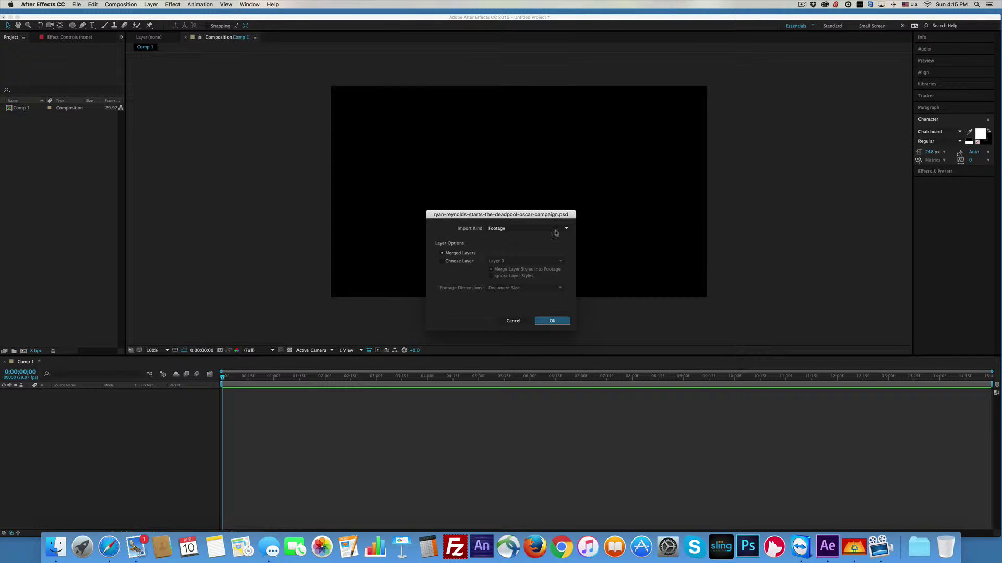
{"action": "left_click", "coordinate": [511, 232]}
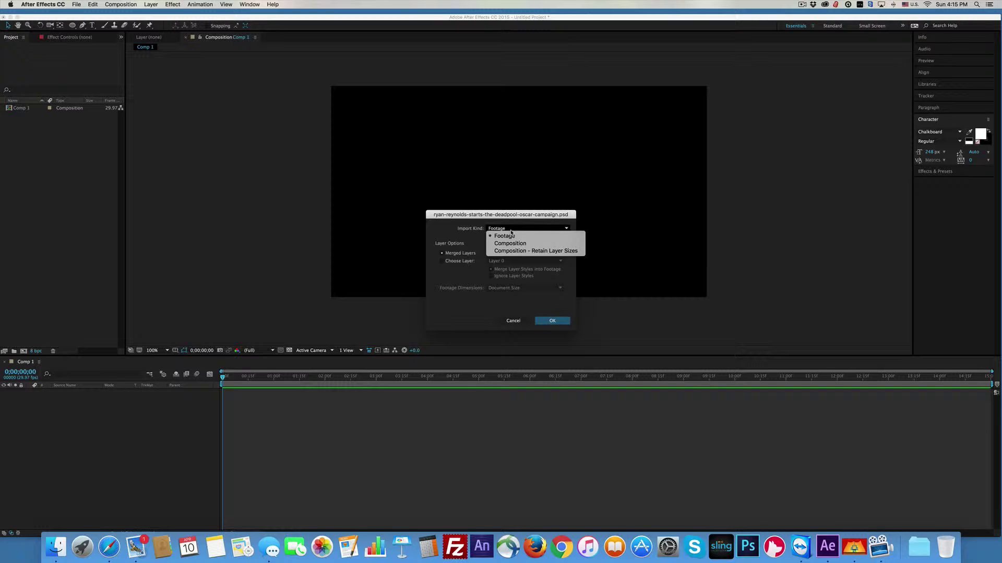
{"action": "left_click", "coordinate": [510, 235]}
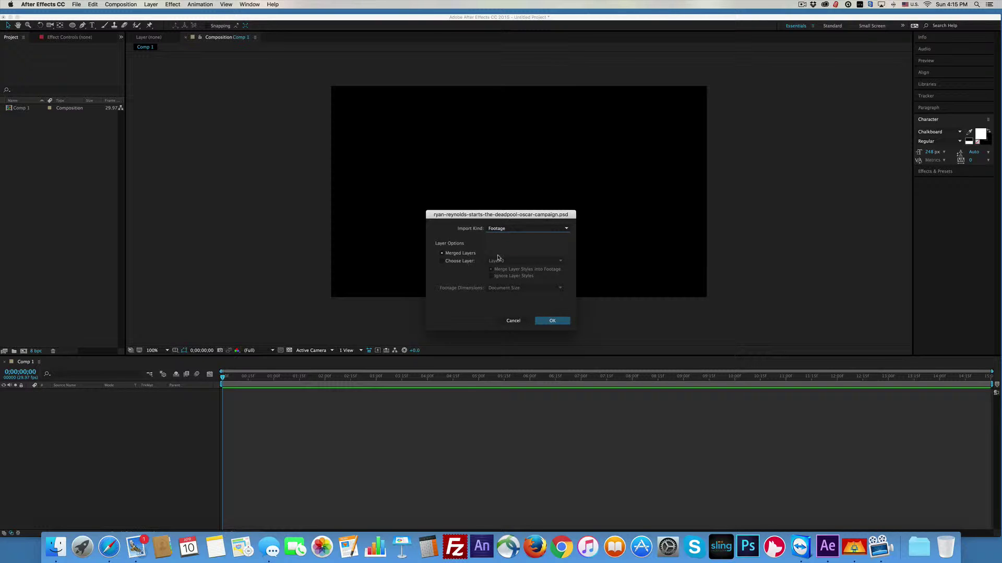
{"action": "left_click", "coordinate": [546, 322]}
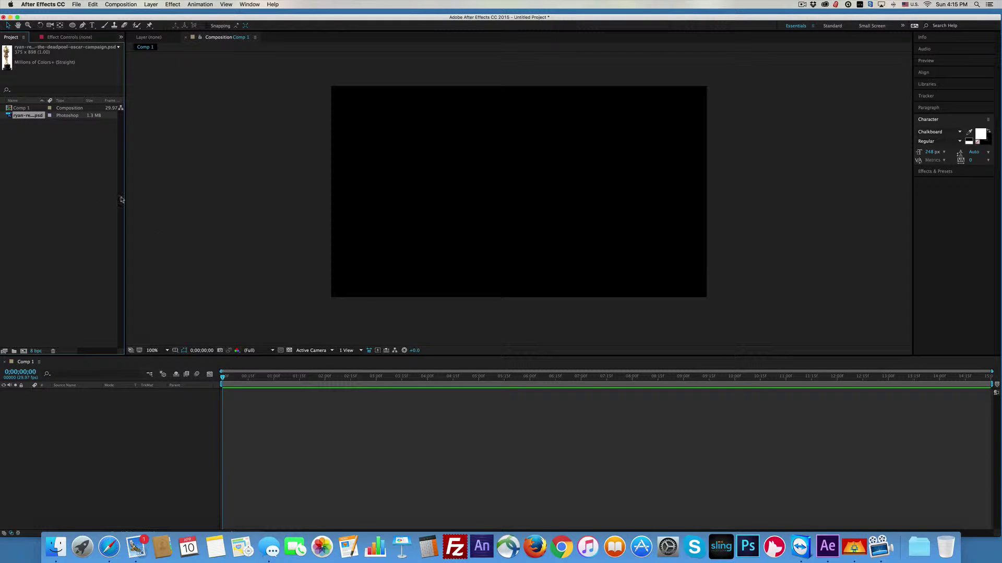
Drag the statue PSD into Comp 1, move it left of centre, and deselect it.
{"action": "left_click_drag", "start_coordinate": [12, 116], "coordinate": [543, 250]}
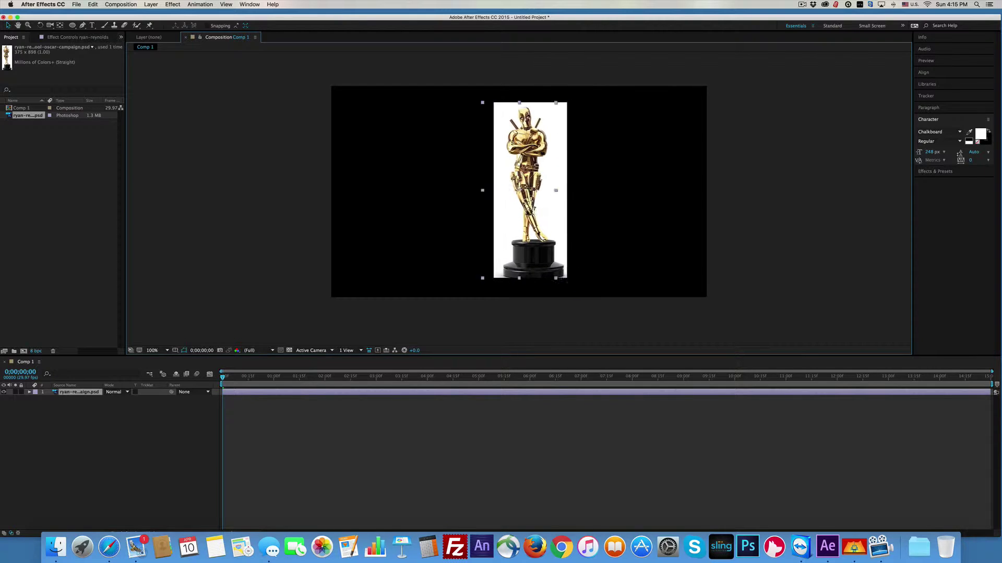
{"action": "left_click_drag", "start_coordinate": [550, 215], "coordinate": [438, 217]}
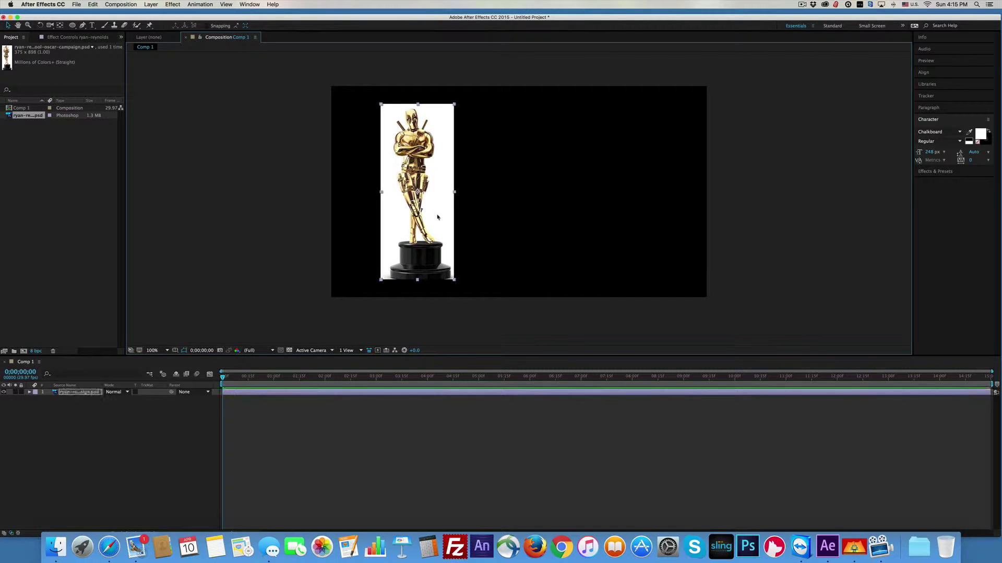
{"action": "left_click", "coordinate": [511, 214]}
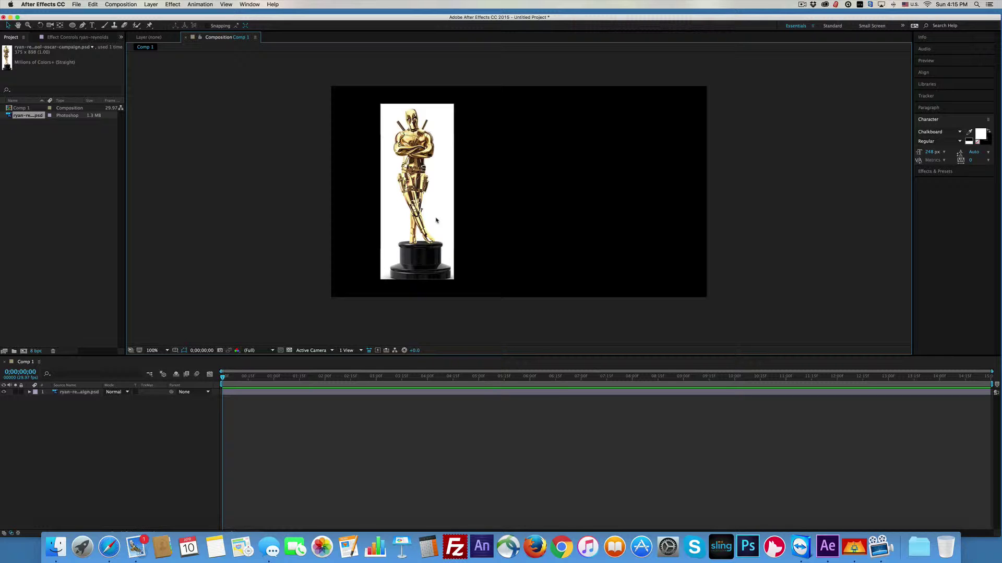
{"action": "scroll", "coordinate": [436, 220], "scroll_direction": "up", "scroll_amount": 4}
{"action": "scroll", "coordinate": [436, 220], "scroll_direction": "down", "scroll_amount": 4}
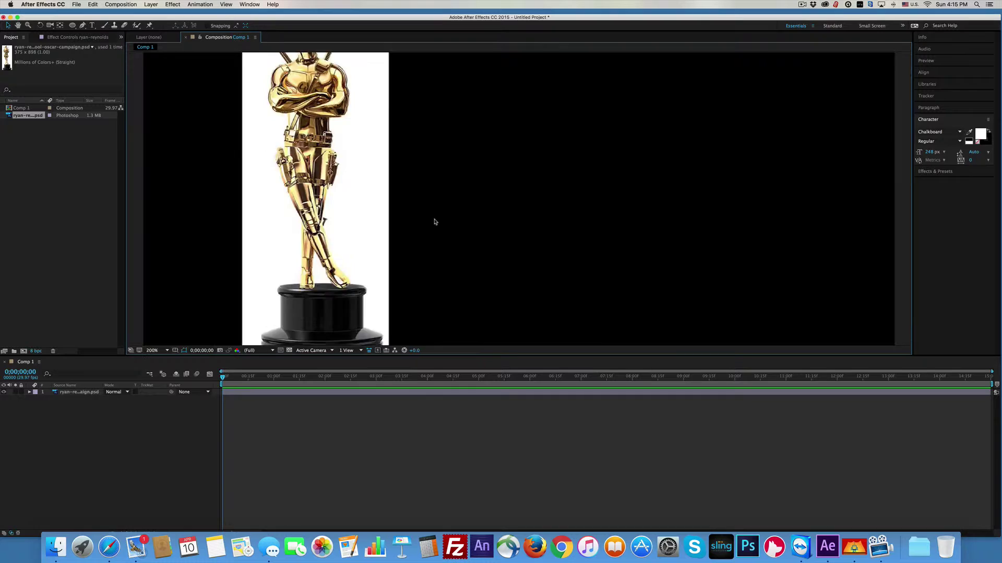
Show the statue layer in its Layer panel and select the Roto Brush Tool.
{"action": "double_click", "coordinate": [435, 222]}
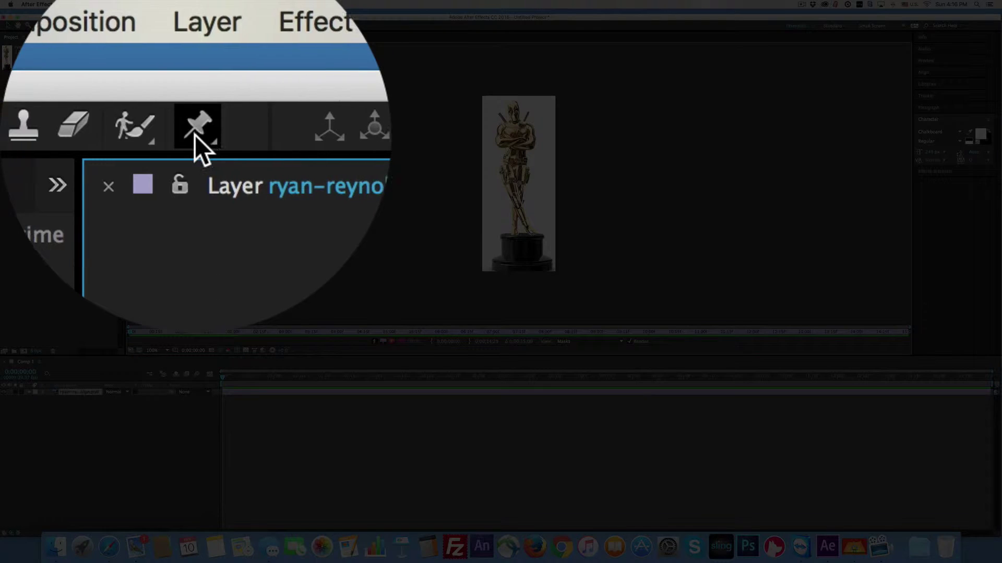
{"action": "left_click", "coordinate": [137, 26]}
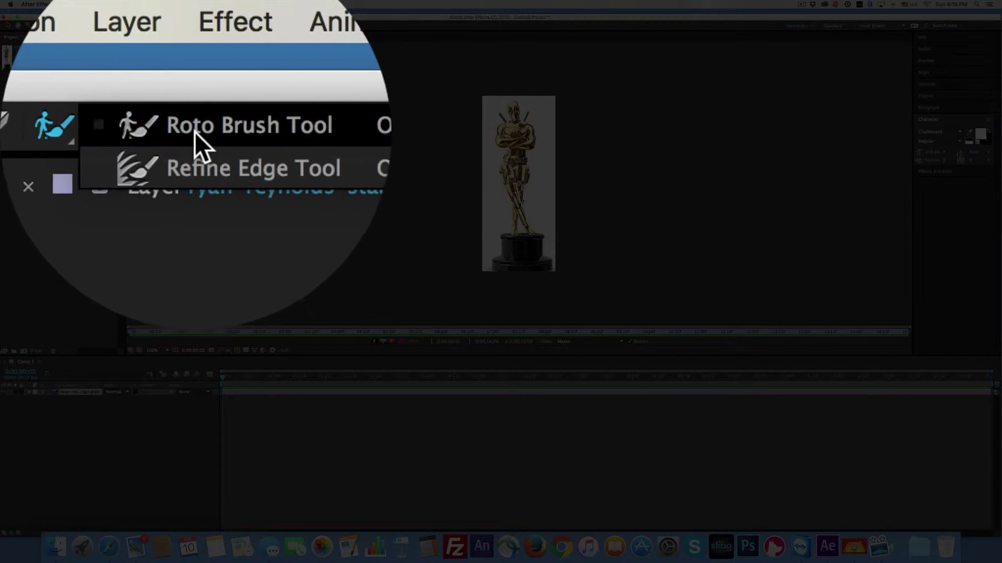
{"action": "left_click", "coordinate": [334, 133]}
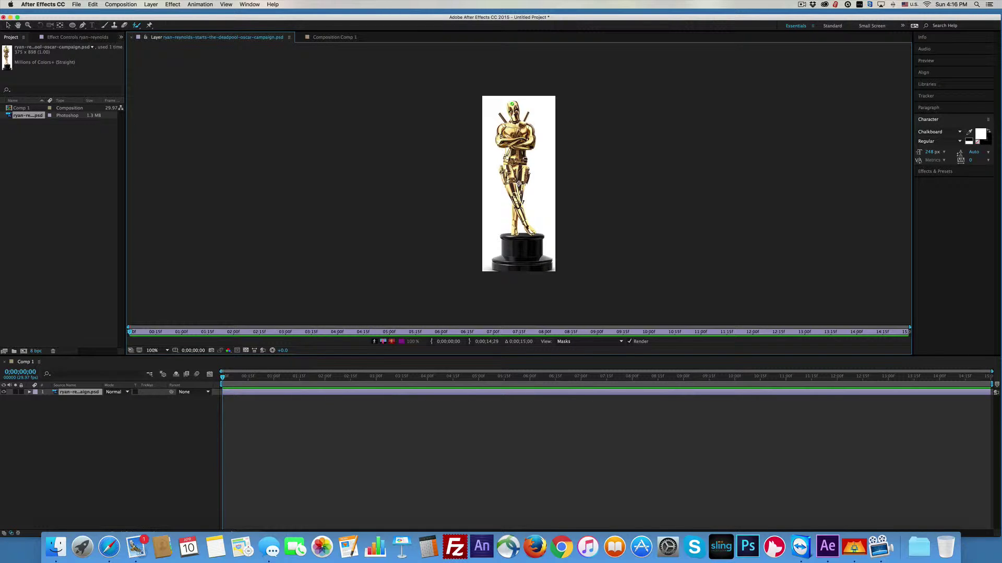
Paint Roto Brush foreground strokes down the statue's body and over its left arm.
{"action": "left_click_drag", "start_coordinate": [513, 104], "coordinate": [516, 260]}
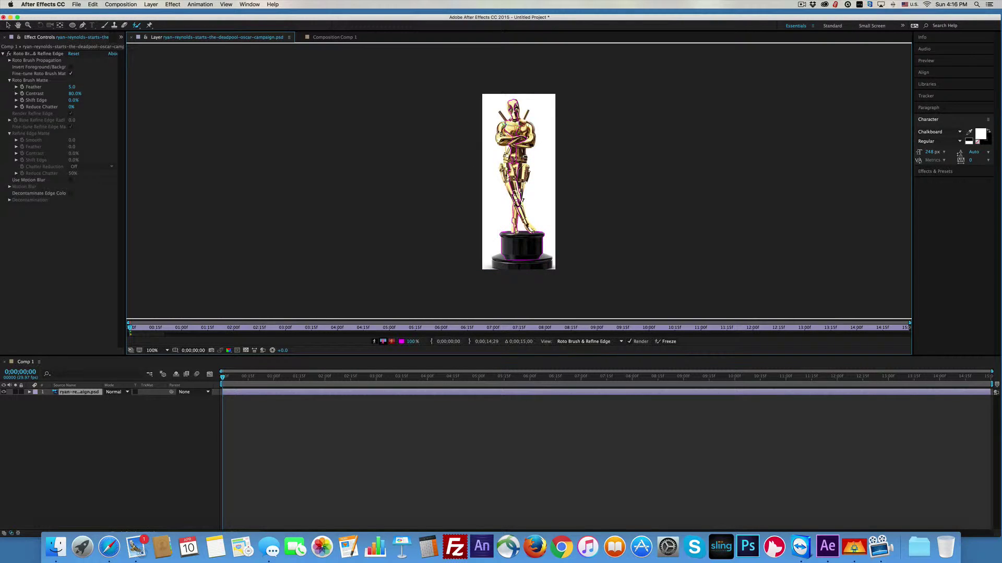
{"action": "mouse_move", "coordinate": [503, 123]}
{"action": "left_mouse_down"}
{"action": "mouse_move", "coordinate": [503, 140]}
{"action": "mouse_move", "coordinate": [523, 140]}
{"action": "mouse_move", "coordinate": [524, 122]}
{"action": "mouse_move", "coordinate": [532, 139]}
{"action": "mouse_move", "coordinate": [515, 144]}
{"action": "mouse_move", "coordinate": [512, 240]}
{"action": "left_mouse_up"}
At 400% zoom, pan to the statue's head and add it to the foreground.
{"action": "key", "text": "period"}
{"action": "key", "text": "period"}
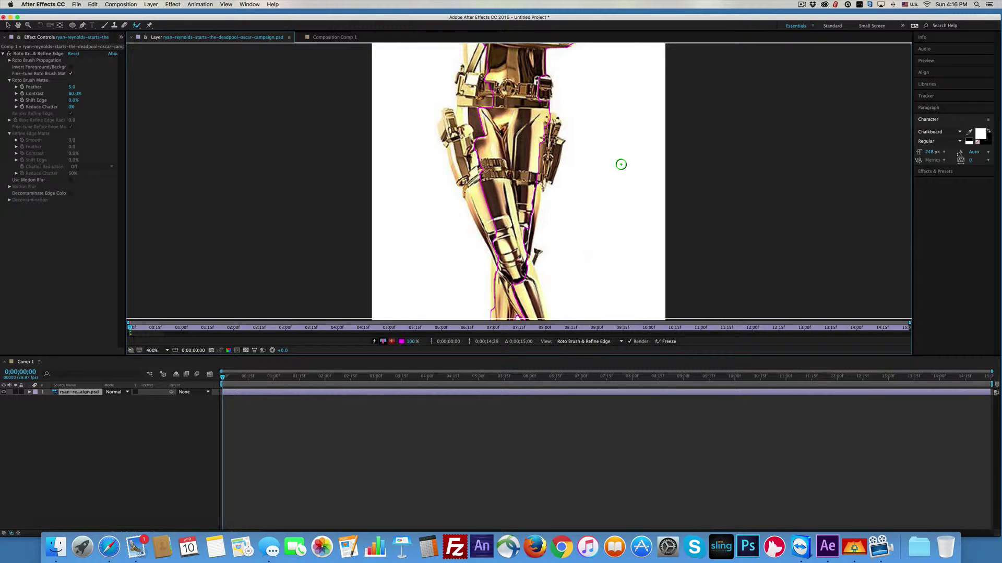
{"action": "key", "text": "space"}
{"action": "left_click_drag", "start_coordinate": [618, 158], "coordinate": [609, 355]}
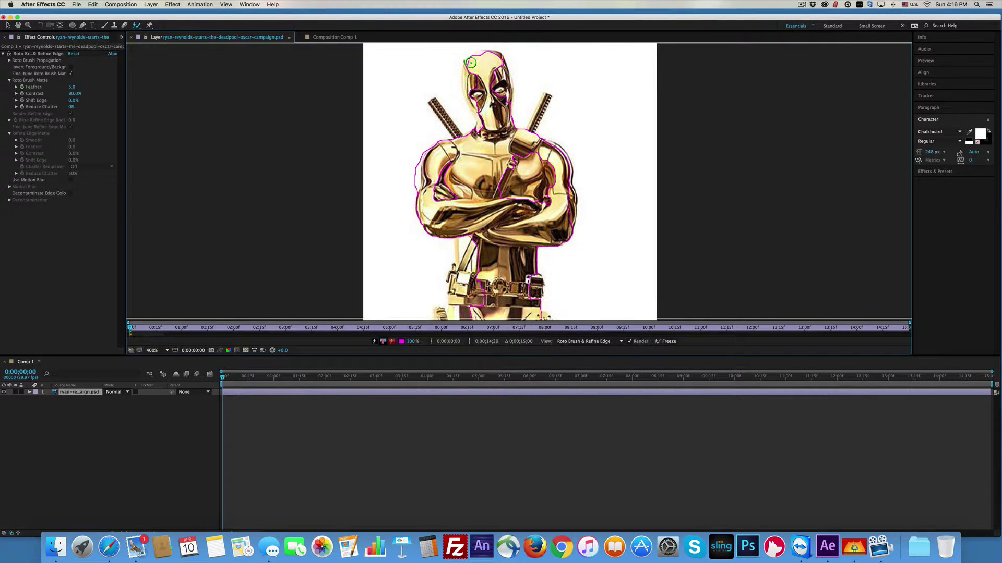
{"action": "mouse_move", "coordinate": [469, 65]}
{"action": "left_mouse_down"}
{"action": "mouse_move", "coordinate": [483, 53]}
{"action": "mouse_move", "coordinate": [493, 59]}
{"action": "mouse_move", "coordinate": [501, 95]}
{"action": "mouse_move", "coordinate": [501, 63]}
{"action": "mouse_move", "coordinate": [503, 128]}
{"action": "mouse_move", "coordinate": [477, 113]}
{"action": "mouse_move", "coordinate": [466, 60]}
{"action": "left_mouse_up"}
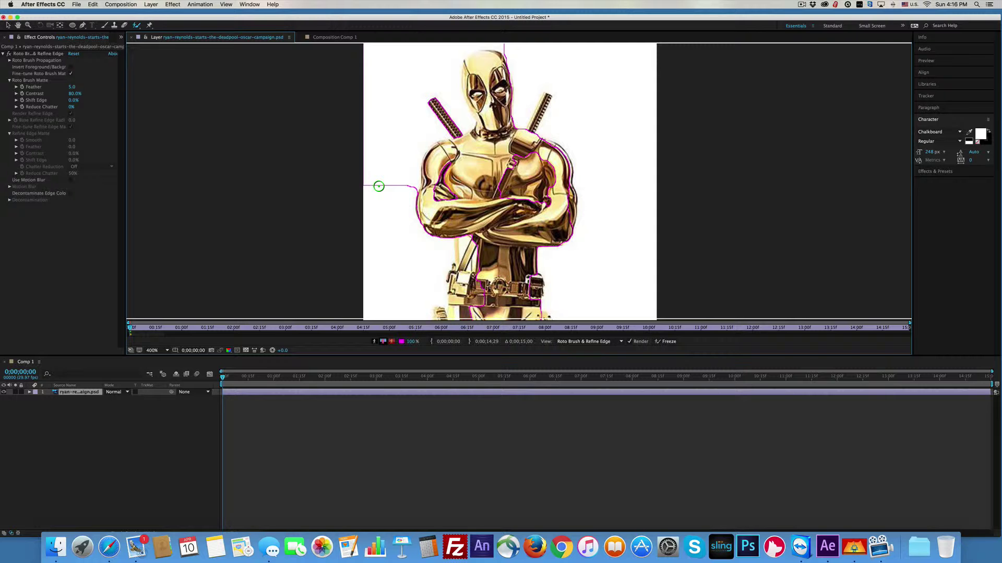
Alt-subtract the left background, add the right upper arm and chest, then zoom out.
{"action": "key", "text": "alt"}
{"action": "mouse_move", "coordinate": [378, 187]}
{"action": "left_mouse_down"}
{"action": "mouse_move", "coordinate": [391, 77]}
{"action": "mouse_move", "coordinate": [425, 51]}
{"action": "left_mouse_up"}
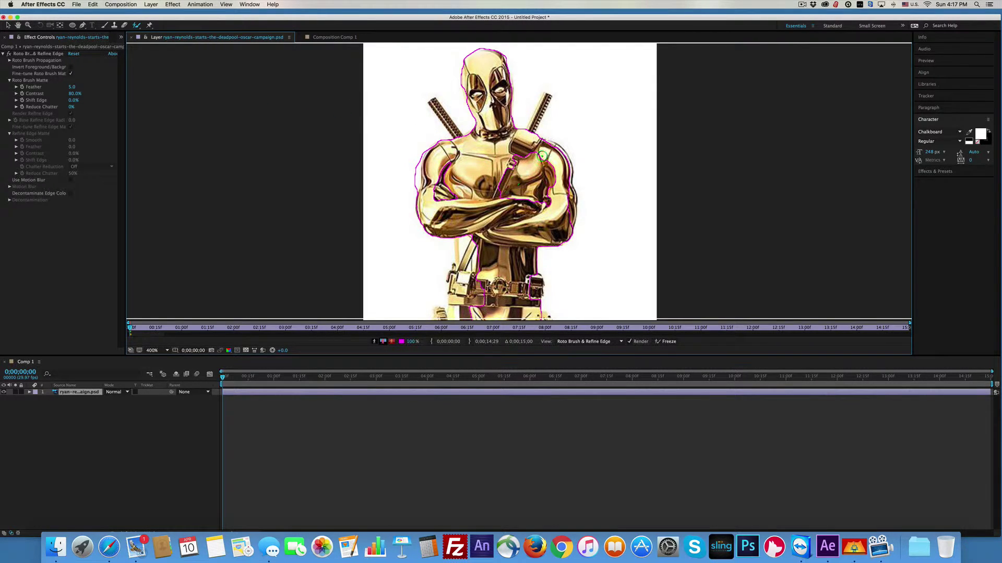
{"action": "mouse_move", "coordinate": [546, 148]}
{"action": "left_mouse_down"}
{"action": "mouse_move", "coordinate": [566, 172]}
{"action": "mouse_move", "coordinate": [566, 234]}
{"action": "left_mouse_up"}
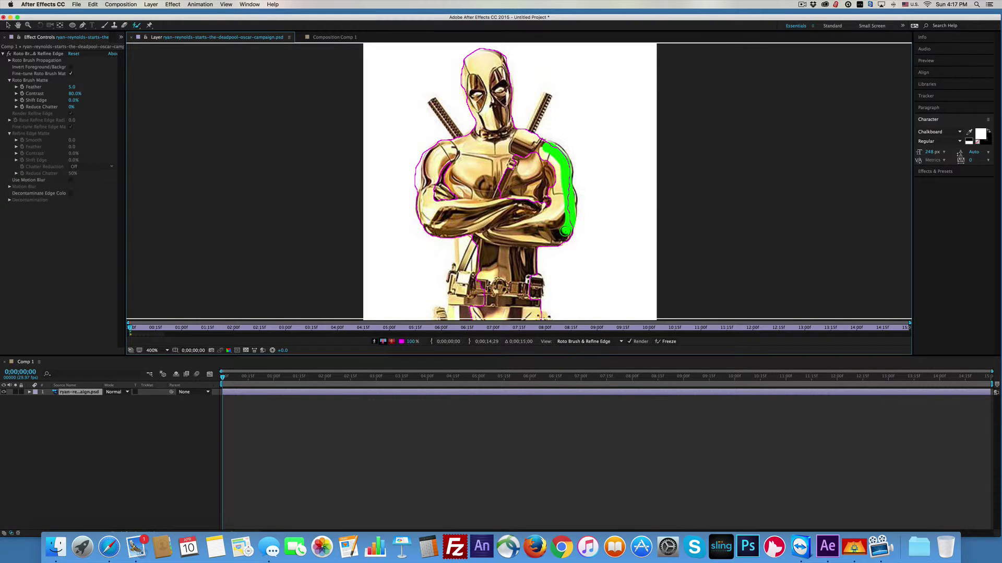
{"action": "key", "text": "comma"}
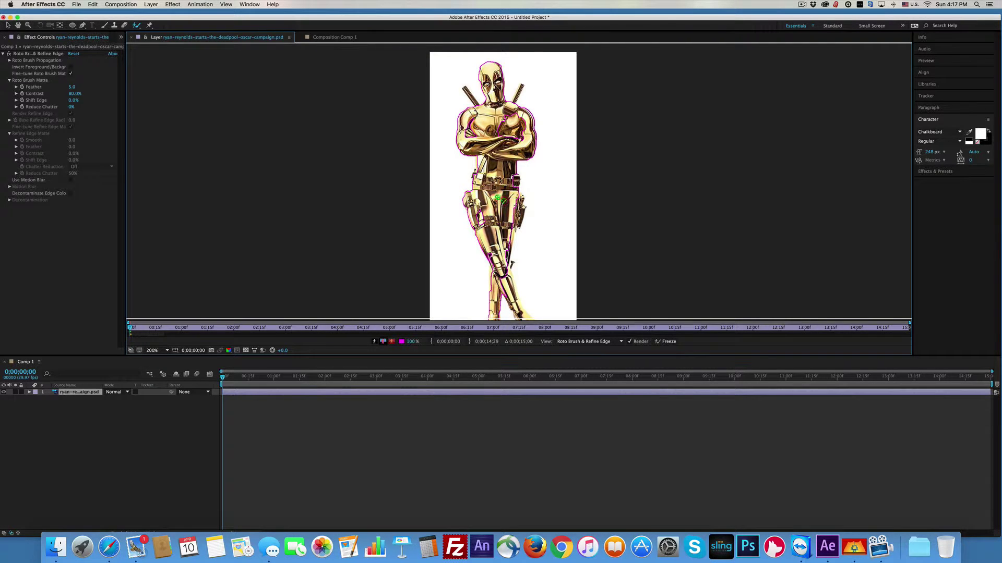
{"action": "left_click_drag", "start_coordinate": [479, 145], "coordinate": [478, 176]}
{"action": "key", "text": "comma"}
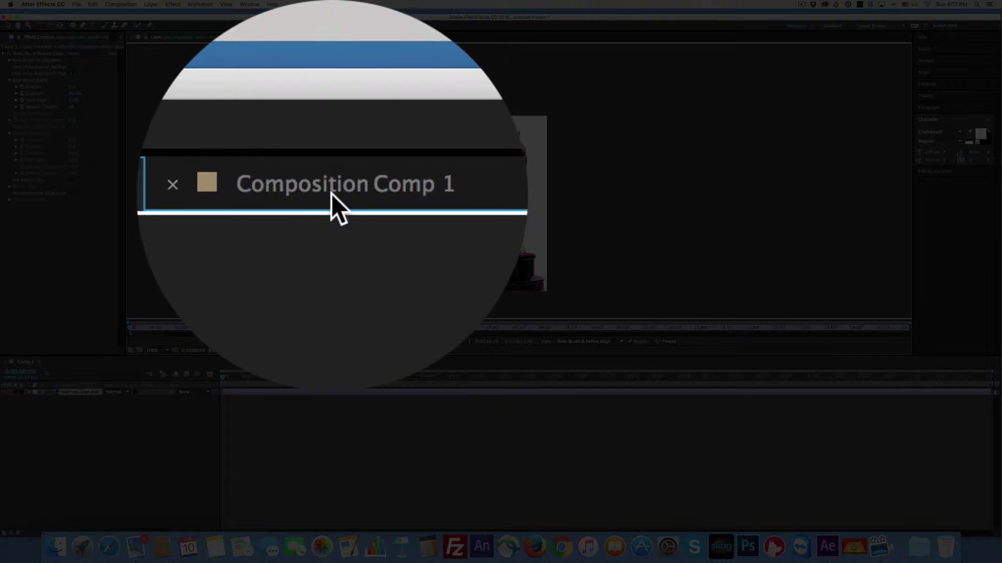
Show the cut-out statue in Comp 1 at 200%, panned to frame it.
{"action": "left_click", "coordinate": [332, 38]}
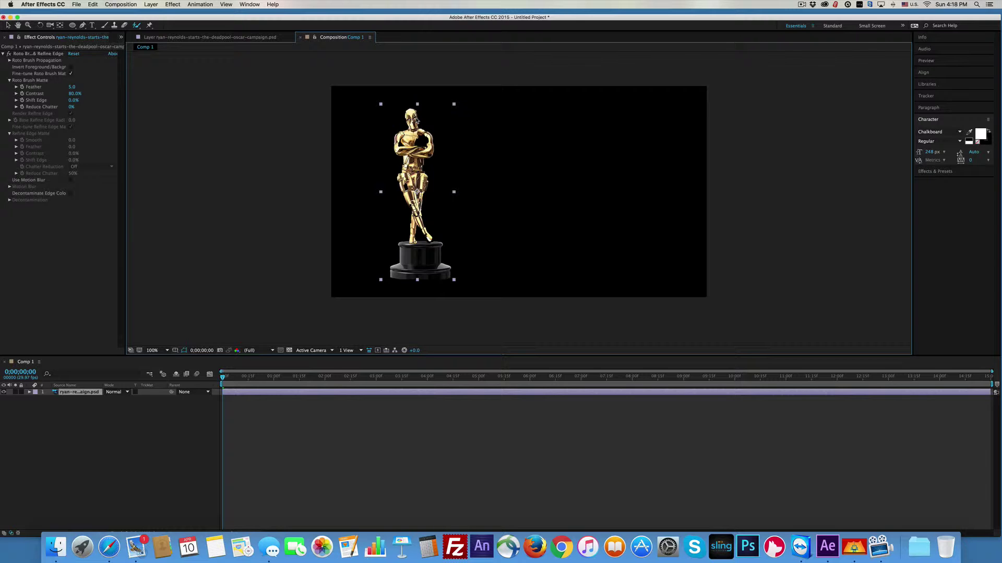
{"action": "key", "text": "period"}
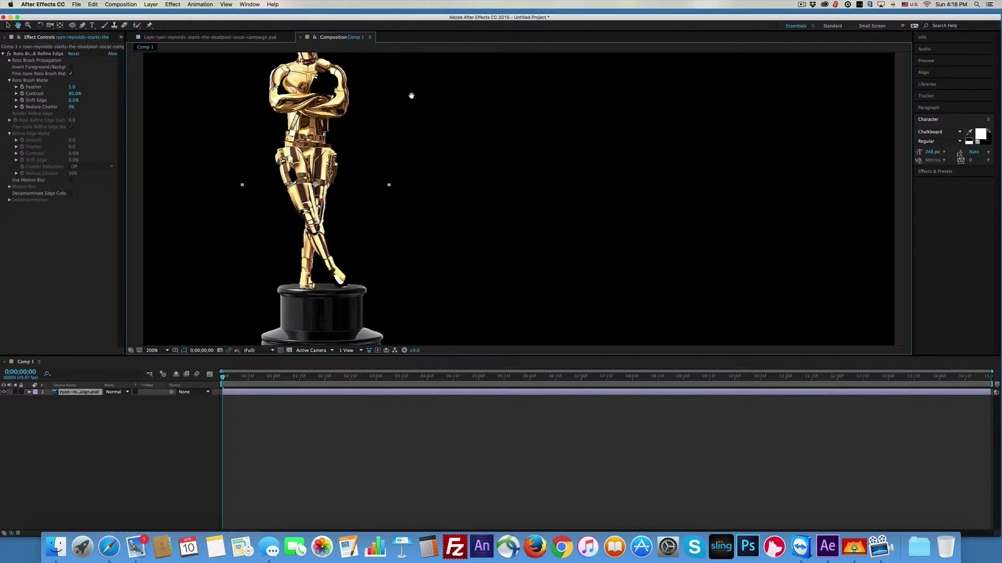
{"action": "left_click_drag", "start_coordinate": [409, 69], "coordinate": [416, 190]}
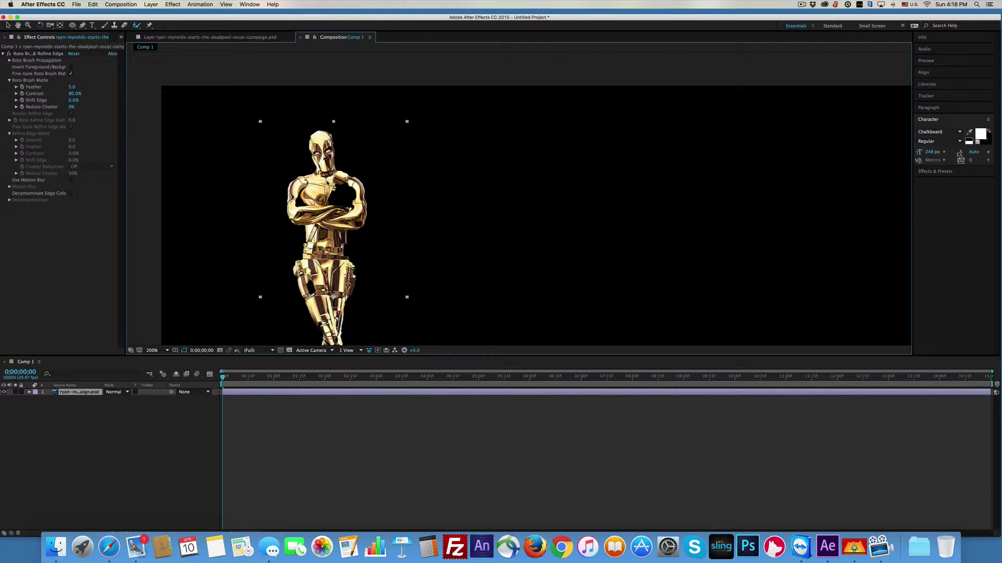
Add the chest and foot to the statue's matte, then check the cutout in Comp 1.
{"action": "double_click", "coordinate": [326, 181]}
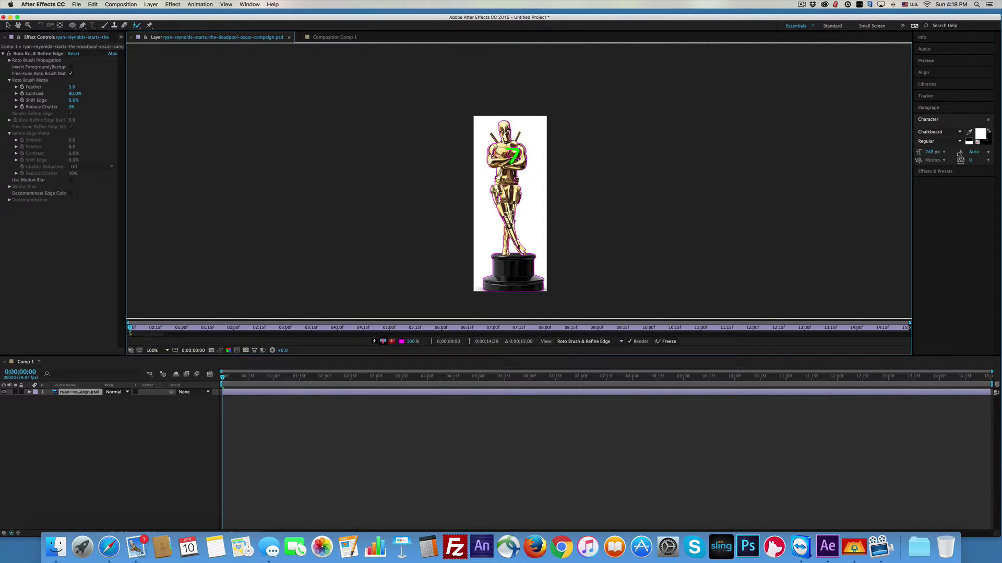
{"action": "left_click_drag", "start_coordinate": [513, 156], "coordinate": [513, 157]}
{"action": "left_click_drag", "start_coordinate": [522, 250], "coordinate": [525, 254]}
{"action": "left_click", "coordinate": [327, 37]}
{"action": "key", "text": "comma"}
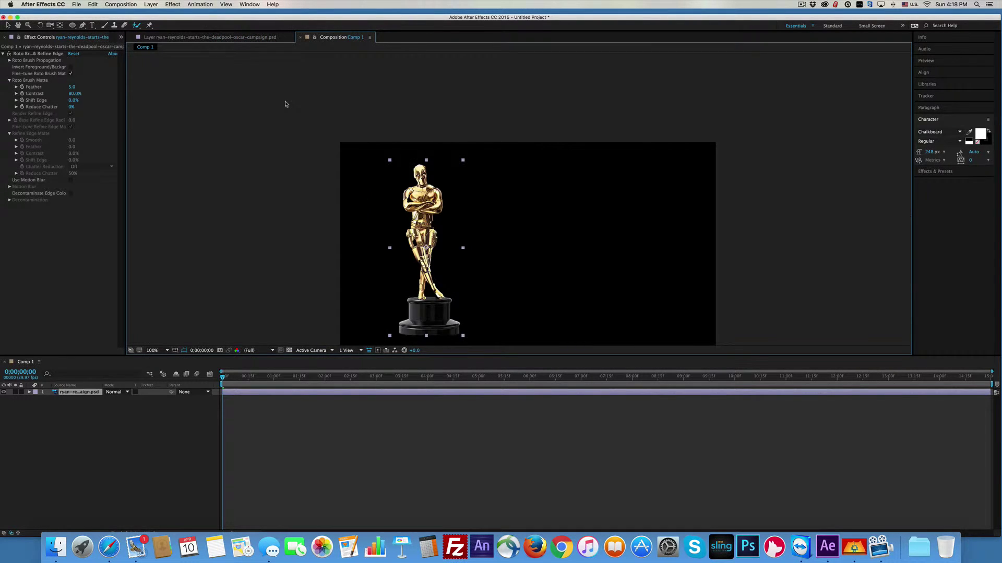
{"action": "key", "text": "period"}
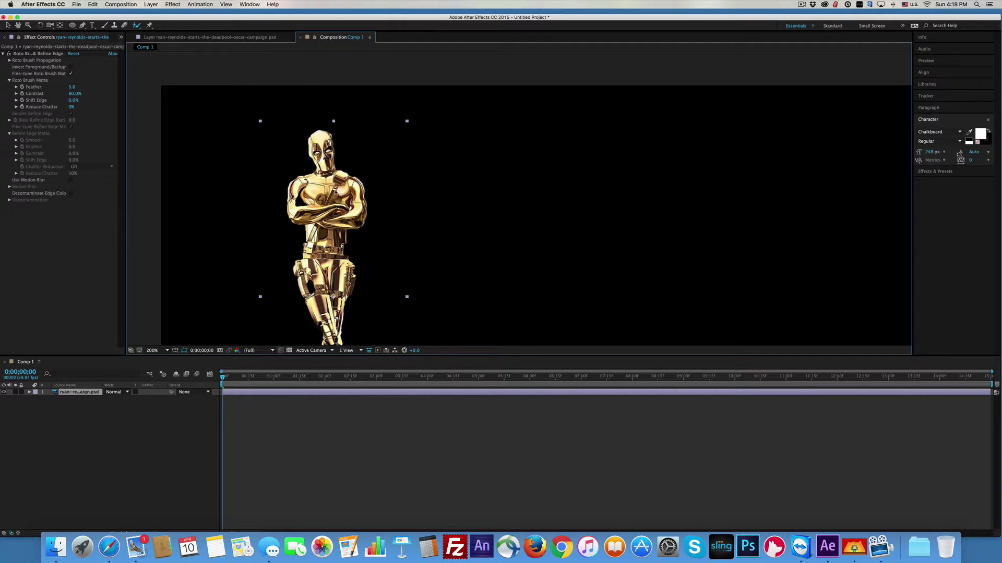
Reopen the statue layer, reposition it in view, and turn on Alpha Overlay.
{"action": "double_click", "coordinate": [341, 218]}
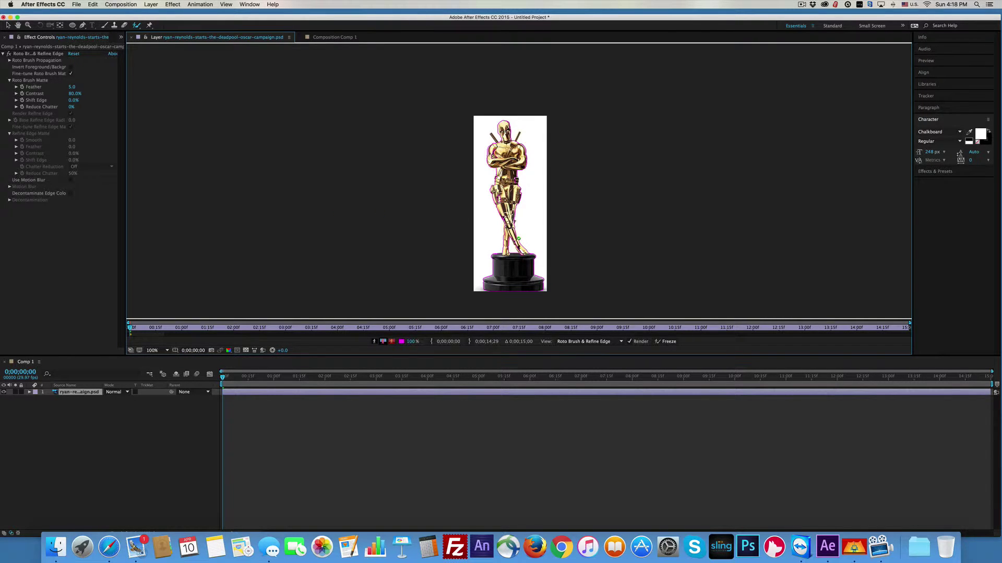
{"action": "scroll", "coordinate": [519, 238], "scroll_direction": "up", "scroll_amount": 4}
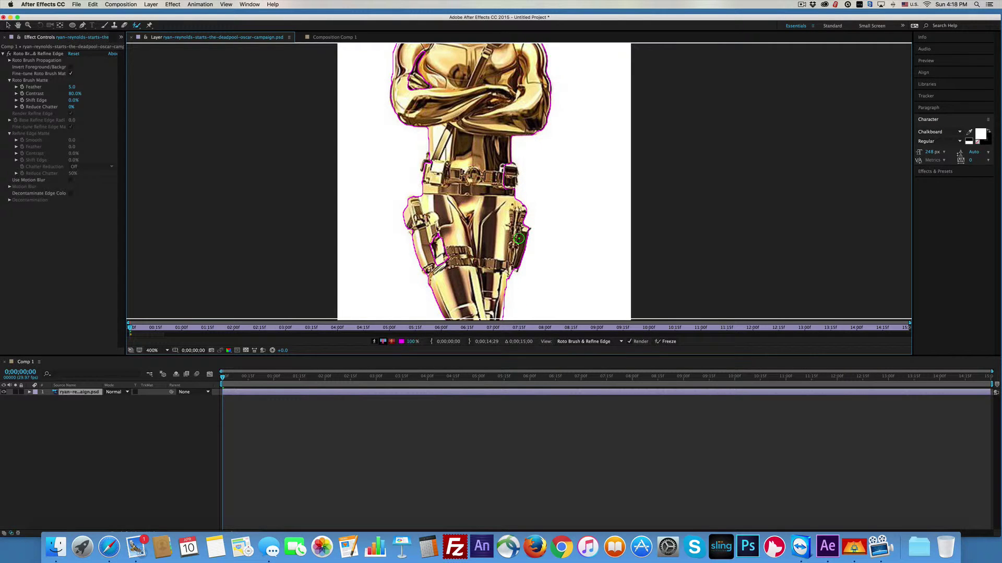
{"action": "key", "text": "h"}
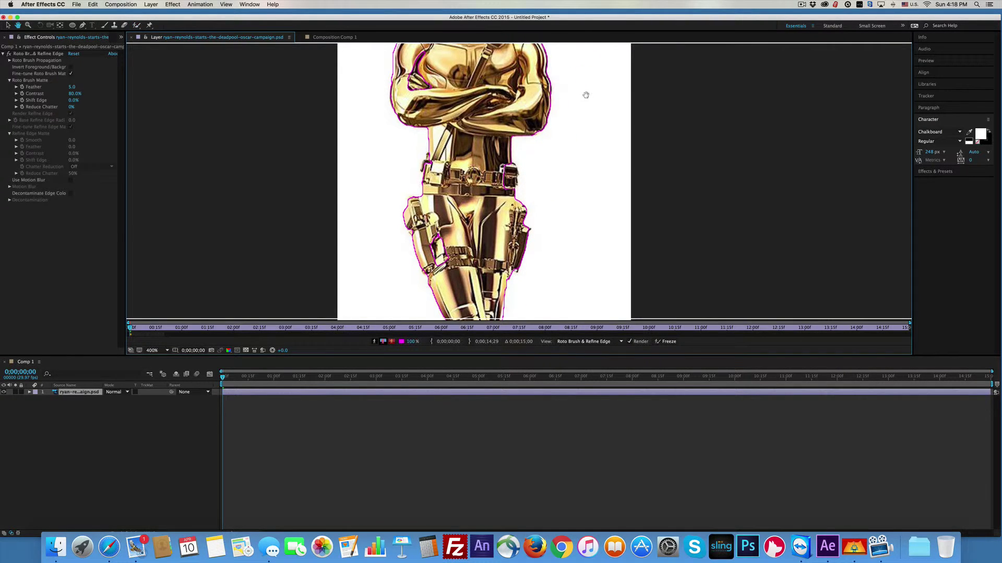
{"action": "left_click_drag", "start_coordinate": [586, 95], "coordinate": [581, 175]}
{"action": "scroll", "coordinate": [580, 221], "scroll_direction": "down", "scroll_amount": 2}
{"action": "left_click", "coordinate": [391, 340]}
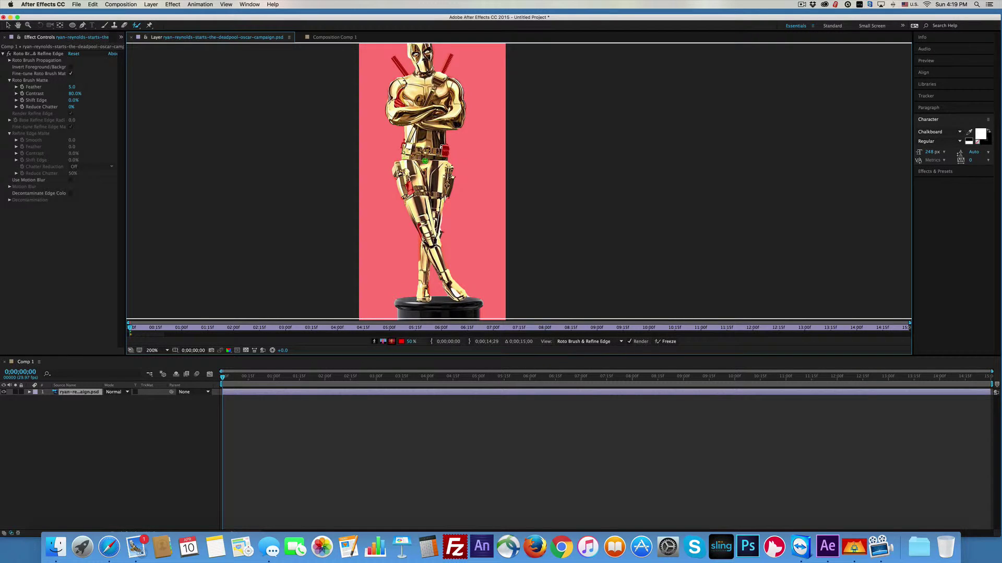
Add the chest, belt, right shoulder and right sword handle to the matte, then shrink the brush.
{"action": "mouse_move", "coordinate": [440, 141]}
{"action": "left_mouse_down"}
{"action": "mouse_move", "coordinate": [445, 160]}
{"action": "mouse_move", "coordinate": [406, 180]}
{"action": "mouse_move", "coordinate": [412, 198]}
{"action": "left_mouse_up"}
{"action": "left_click_drag", "start_coordinate": [400, 87], "coordinate": [391, 97]}
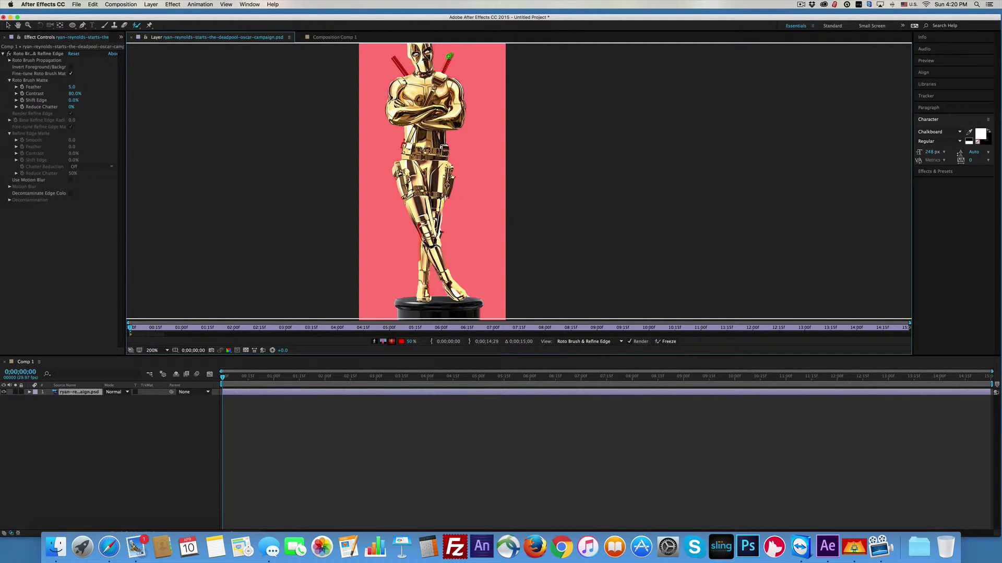
{"action": "left_click_drag", "start_coordinate": [448, 56], "coordinate": [439, 77]}
{"action": "key", "text": "u"}
{"action": "key", "text": "u"}
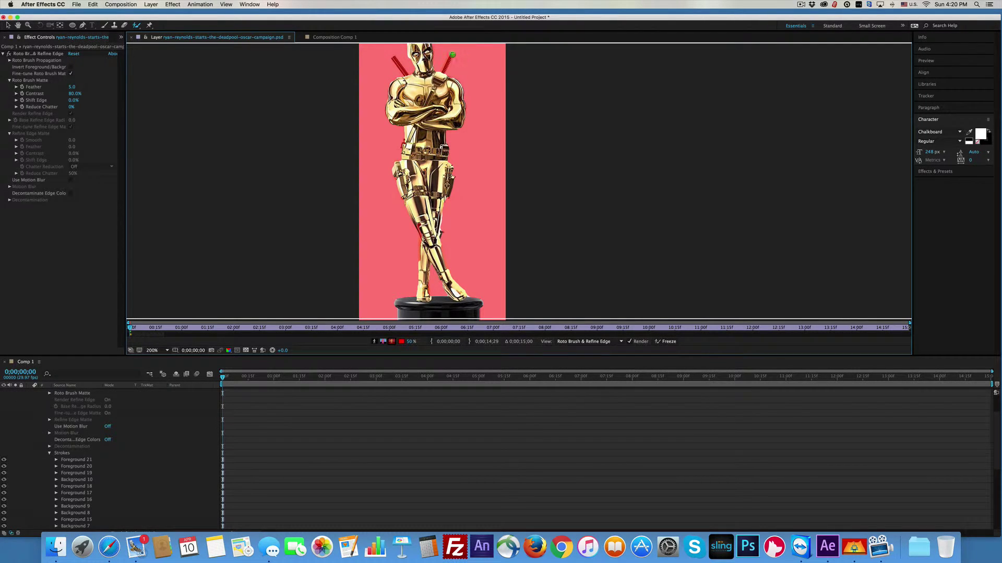
{"action": "left_click_drag", "start_coordinate": [450, 56], "coordinate": [442, 73]}
{"action": "left_click_drag", "start_coordinate": [427, 165], "coordinate": [428, 168]}
Zoom in, remove background near the heel, and extend the matte up the left leg edge.
{"action": "key", "text": "period"}
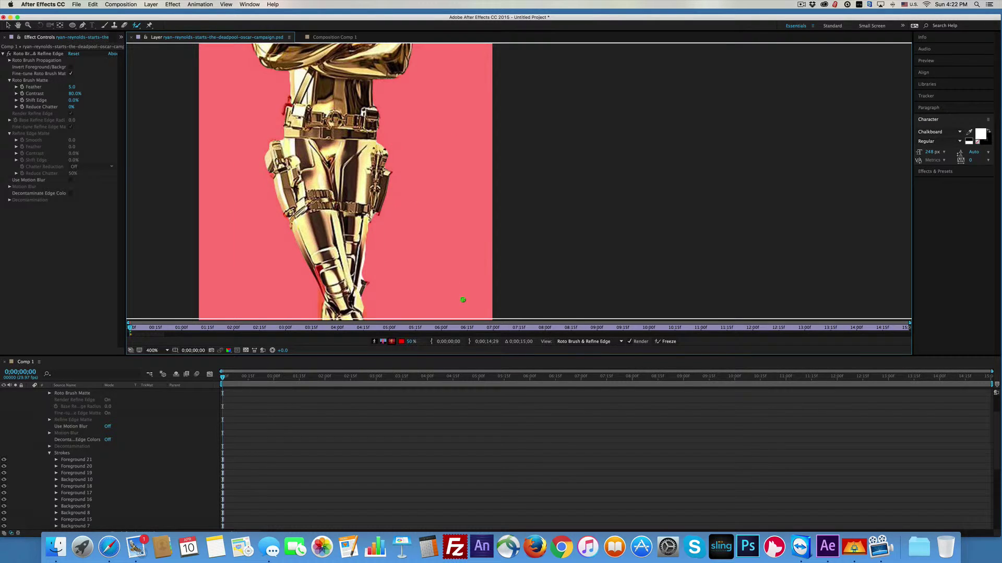
{"action": "scroll", "coordinate": [462, 300], "scroll_direction": "down", "scroll_amount": 10}
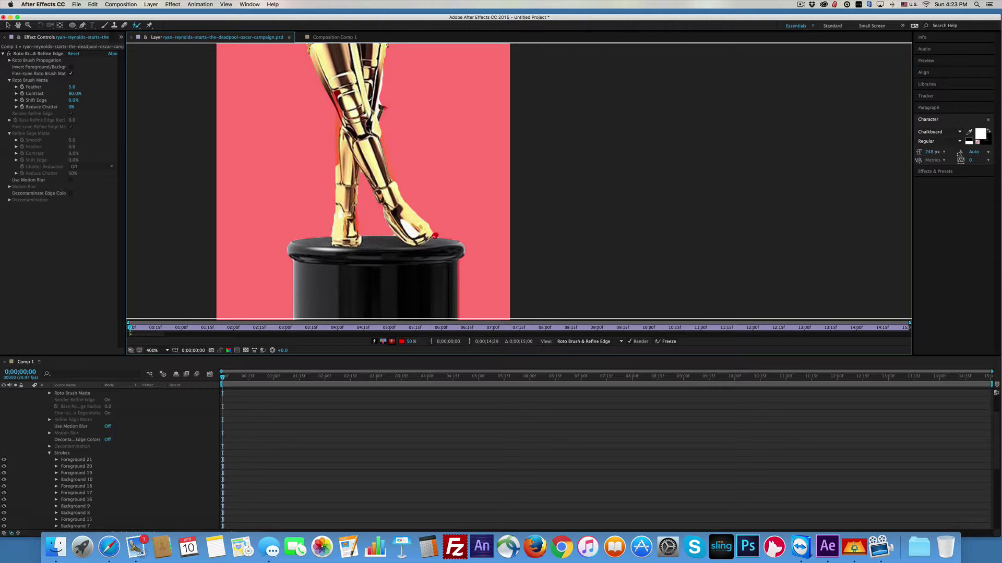
{"action": "mouse_move", "coordinate": [435, 236]}
{"action": "left_mouse_down"}
{"action": "mouse_move", "coordinate": [447, 236]}
{"action": "mouse_move", "coordinate": [433, 238]}
{"action": "left_mouse_up"}
{"action": "mouse_move", "coordinate": [368, 231]}
{"action": "left_mouse_down"}
{"action": "mouse_move", "coordinate": [390, 234]}
{"action": "mouse_move", "coordinate": [357, 186]}
{"action": "mouse_move", "coordinate": [357, 199]}
{"action": "left_mouse_up"}
{"action": "key", "text": "period"}
{"action": "mouse_move", "coordinate": [188, 185]}
{"action": "left_mouse_down"}
{"action": "mouse_move", "coordinate": [169, 164]}
{"action": "mouse_move", "coordinate": [165, 131]}
{"action": "left_mouse_up"}
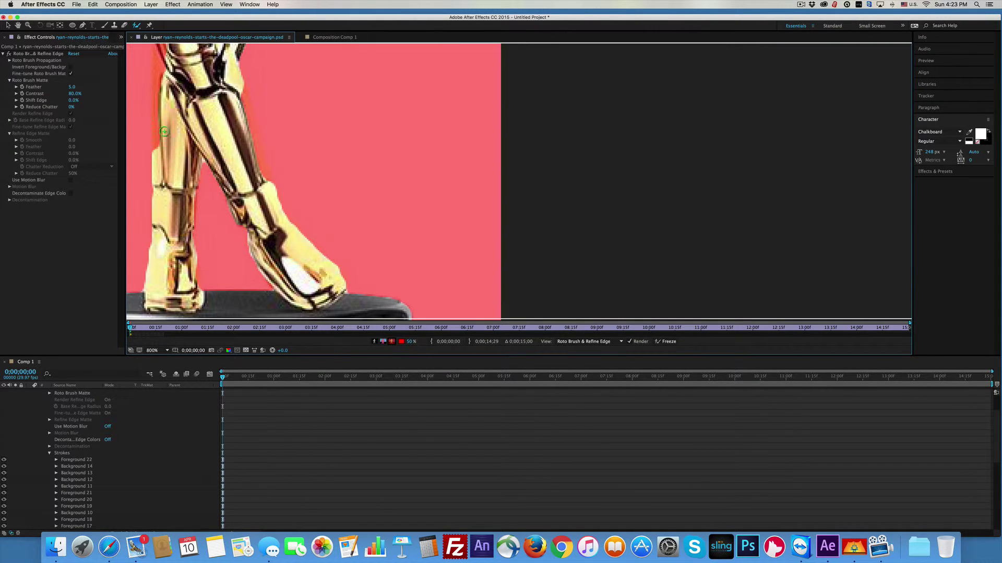
{"action": "left_click_drag", "start_coordinate": [157, 54], "coordinate": [154, 157]}
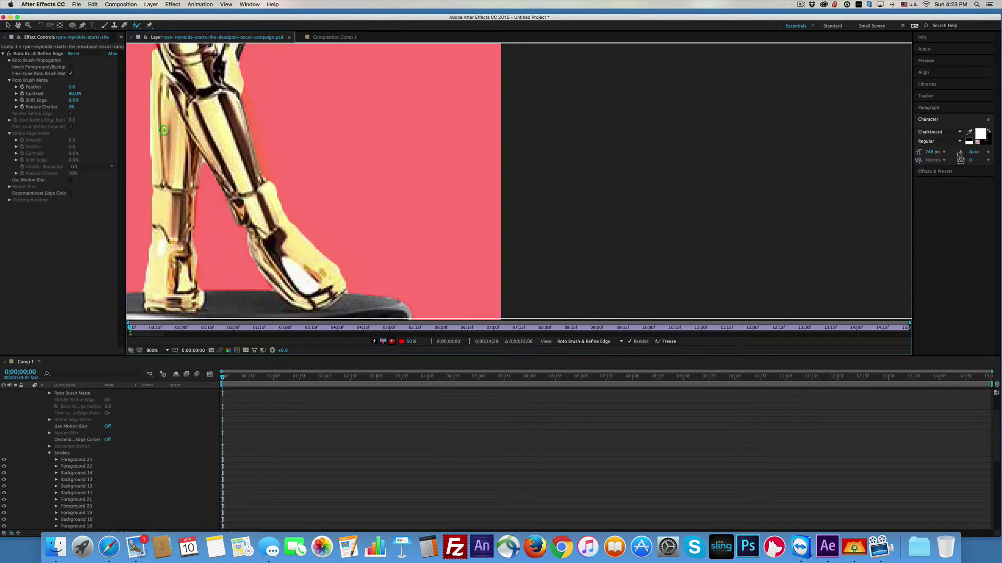
{"action": "left_click_drag", "start_coordinate": [156, 87], "coordinate": [157, 52]}
At 200%, add the belt and right sword, and Alt-subtract background along the left shoulder.
{"action": "key", "text": "comma"}
{"action": "key", "text": "comma"}
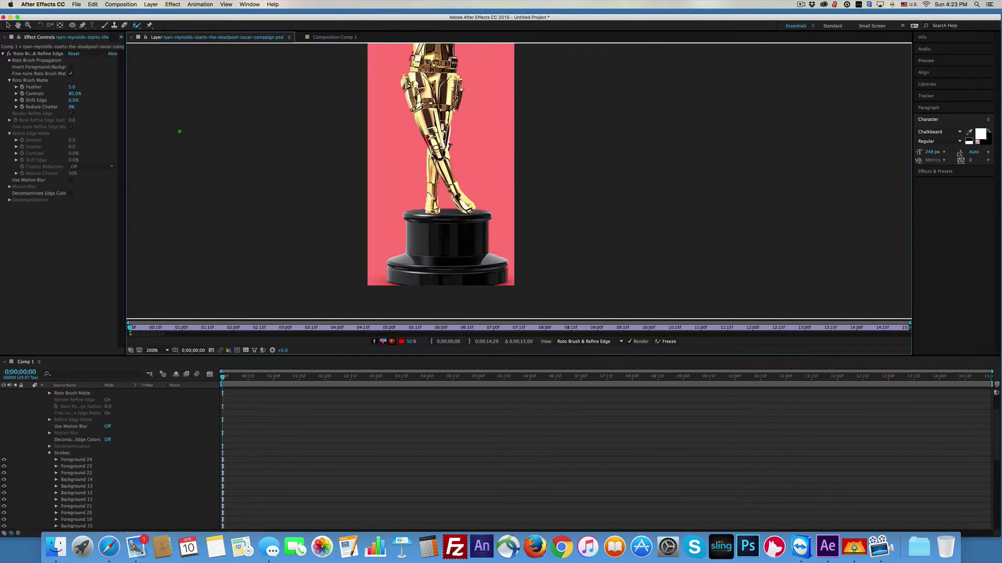
{"action": "scroll", "coordinate": [447, 217], "scroll_direction": "up", "scroll_amount": 5}
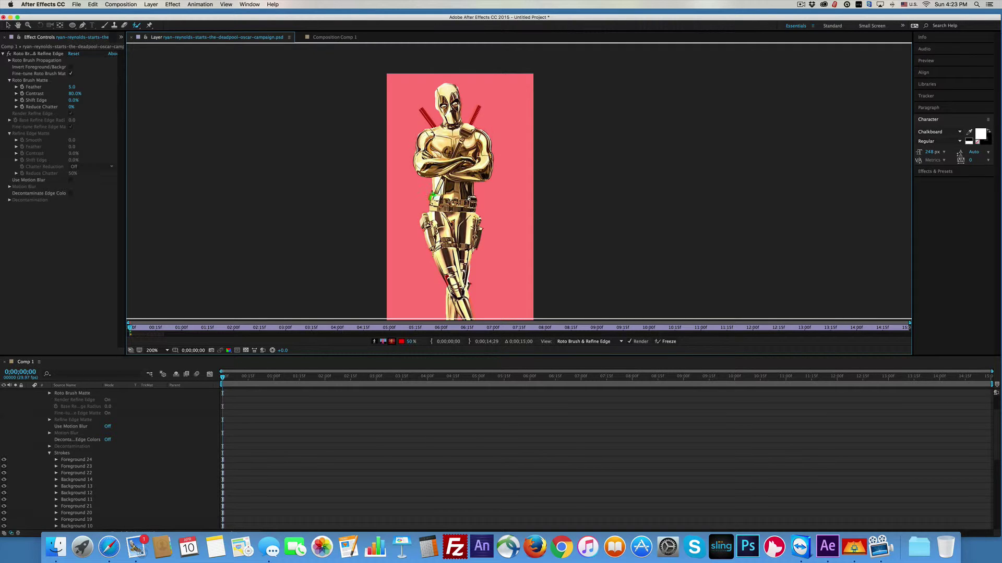
{"action": "left_click_drag", "start_coordinate": [431, 196], "coordinate": [450, 204]}
{"action": "left_click_drag", "start_coordinate": [470, 126], "coordinate": [470, 124]}
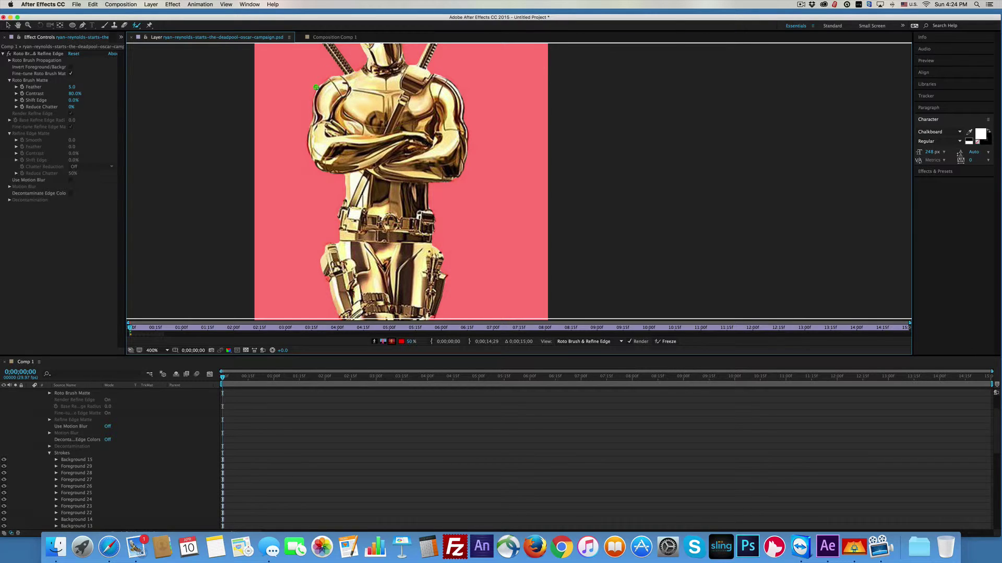
{"action": "left_click_drag", "start_coordinate": [319, 83], "coordinate": [310, 111]}
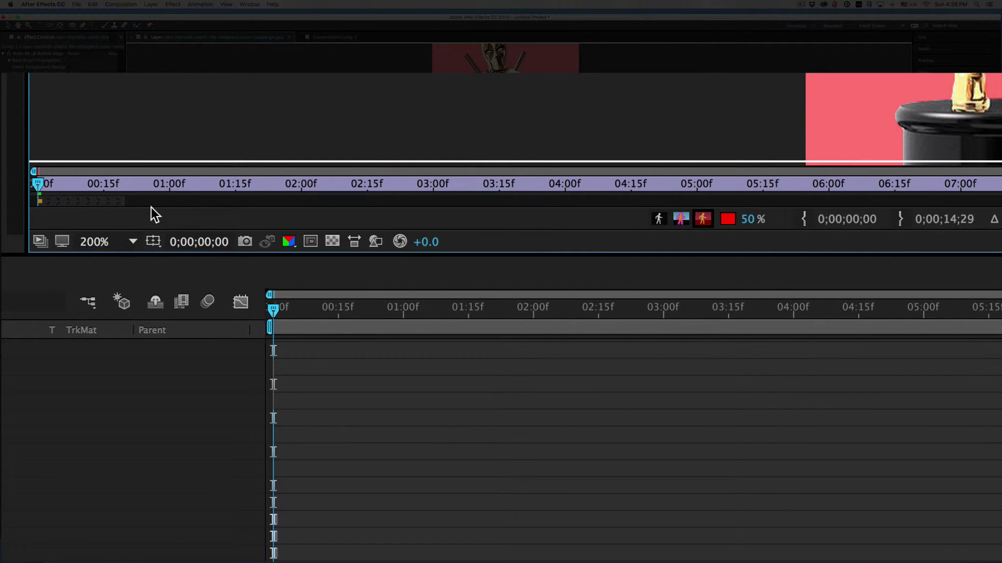
Extend the Roto Brush span across the clip and freeze the propagation over all 181 frames.
{"action": "mouse_move", "coordinate": [119, 200]}
{"action": "left_mouse_down"}
{"action": "mouse_move", "coordinate": [448, 210]}
{"action": "mouse_move", "coordinate": [845, 187]}
{"action": "mouse_move", "coordinate": [826, 186]}
{"action": "left_mouse_up"}
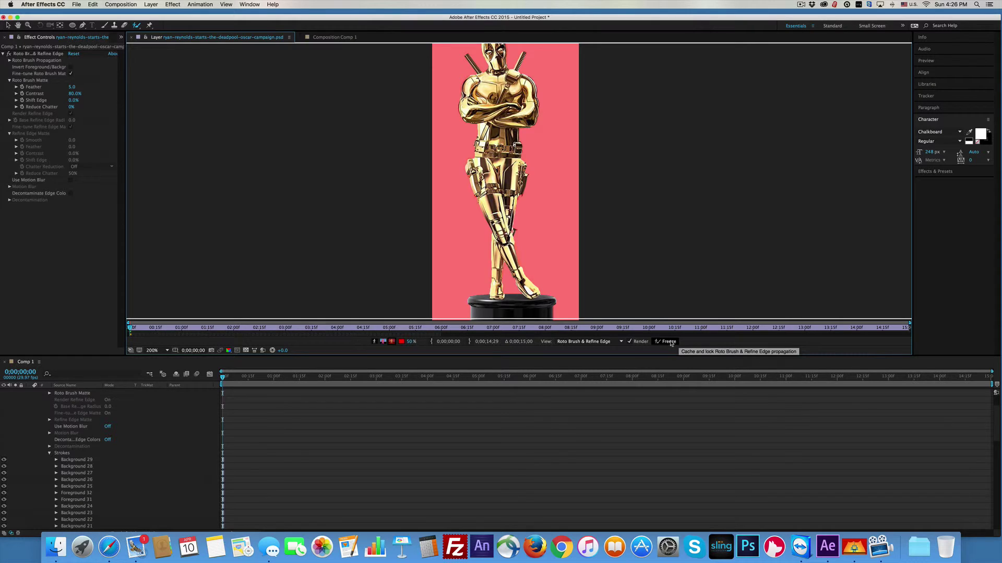
{"action": "left_click", "coordinate": [669, 342]}
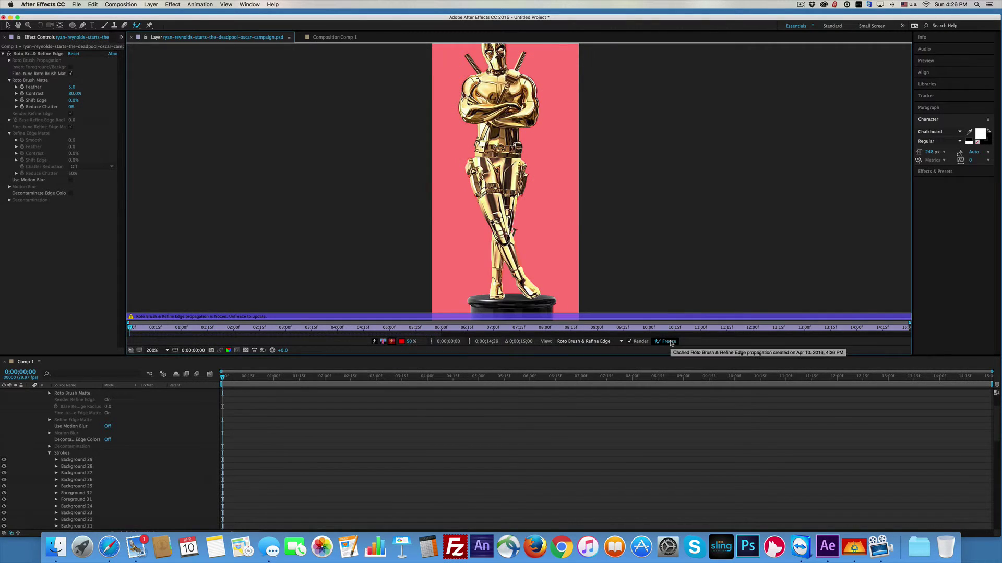
Return to Comp 1 and select the frozen statue cutout layer.
{"action": "left_click", "coordinate": [337, 37]}
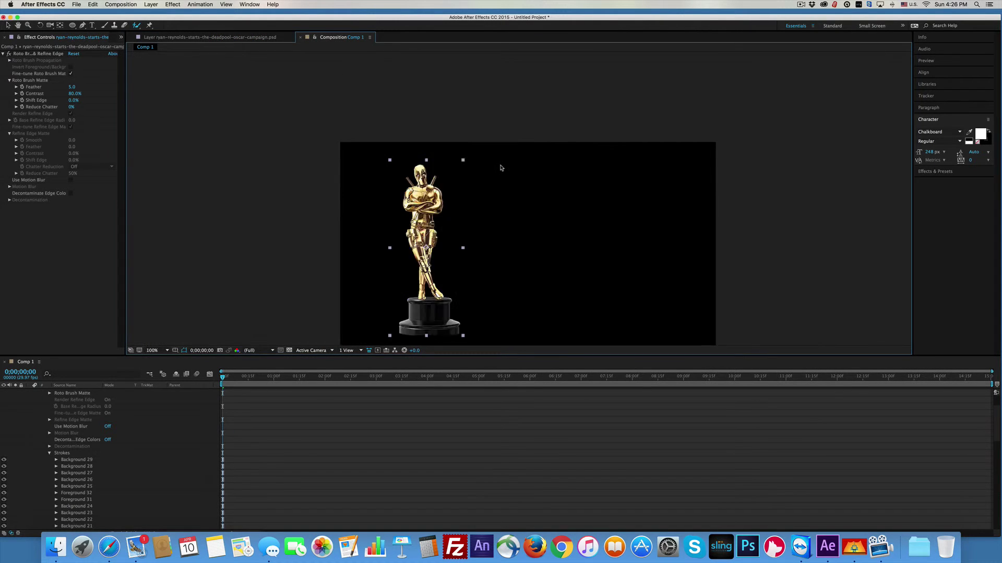
{"action": "scroll", "coordinate": [500, 168], "scroll_direction": "down", "scroll_amount": 2}
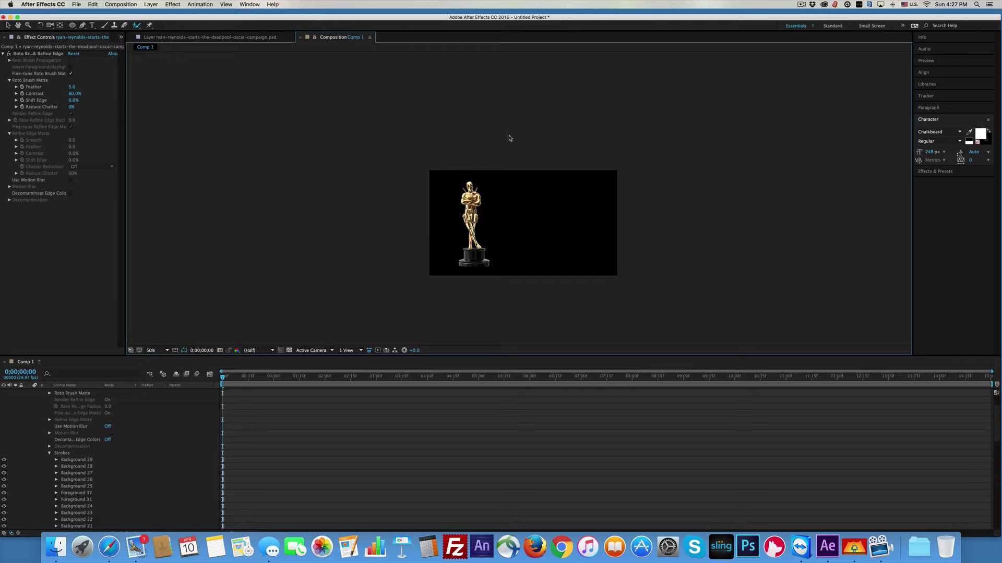
{"action": "left_click", "coordinate": [466, 257]}
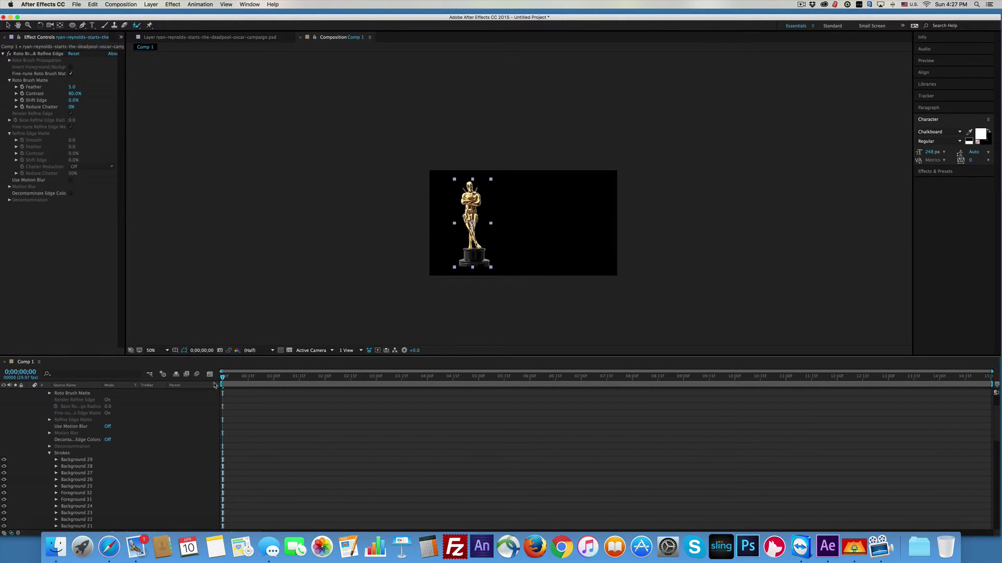
{"action": "scroll", "coordinate": [116, 438], "scroll_direction": "down", "scroll_amount": 1}
{"action": "scroll", "coordinate": [116, 438], "scroll_direction": "up", "scroll_amount": 7}
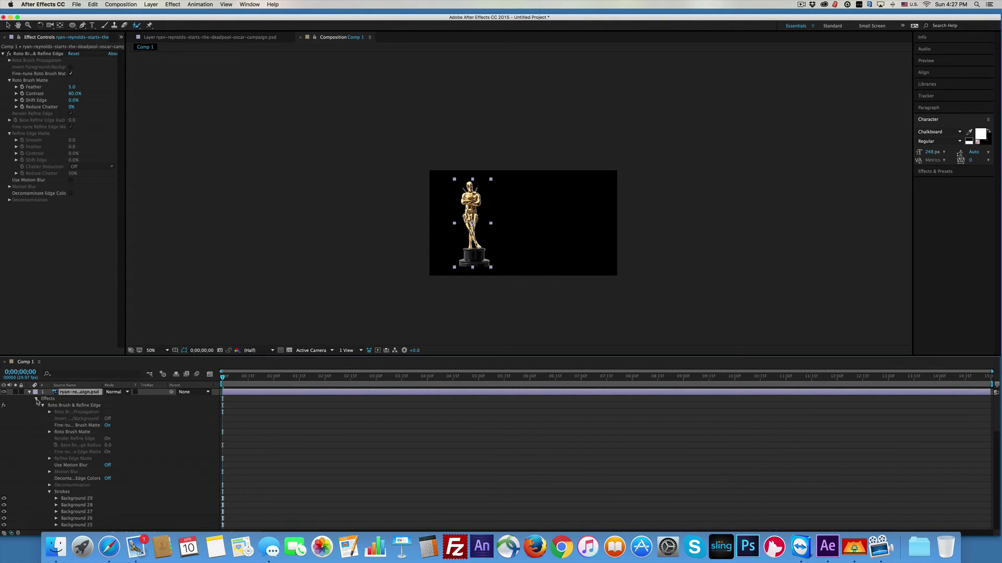
Keyframe the statue's Opacity at 0% on frame 0 and 100% at one second.
{"action": "left_click", "coordinate": [36, 399]}
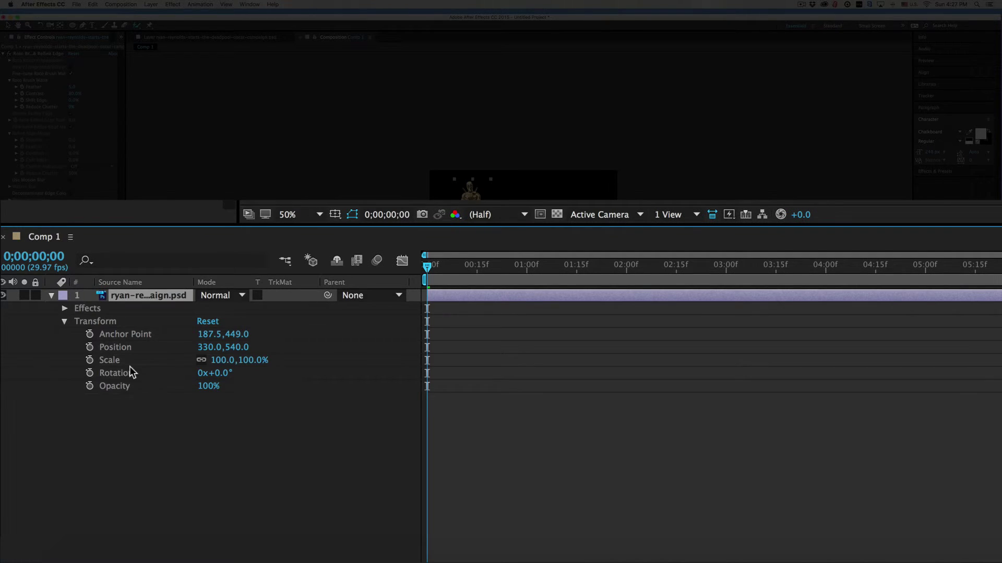
{"action": "left_click", "coordinate": [89, 386]}
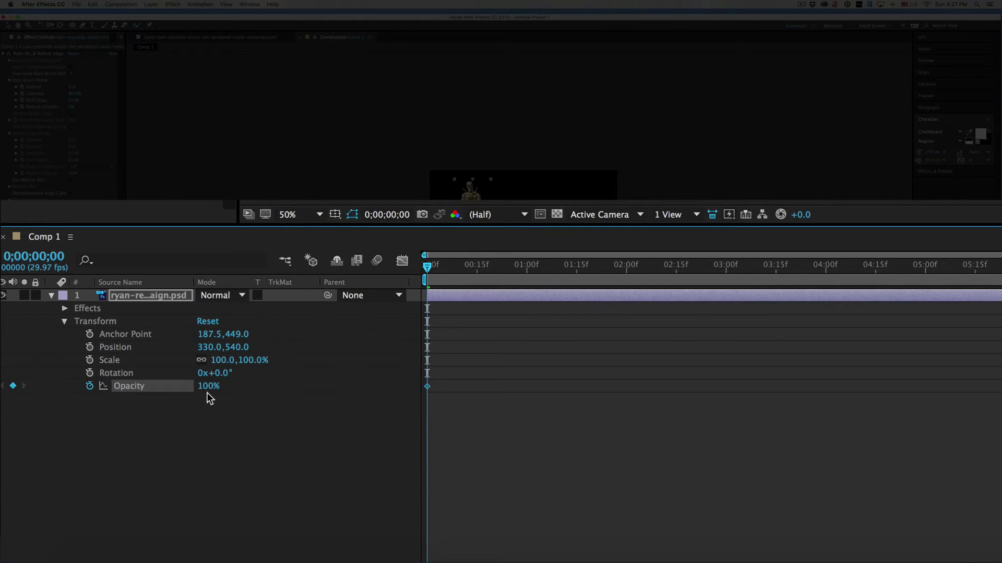
{"action": "left_click_drag", "start_coordinate": [204, 385], "coordinate": [128, 380]}
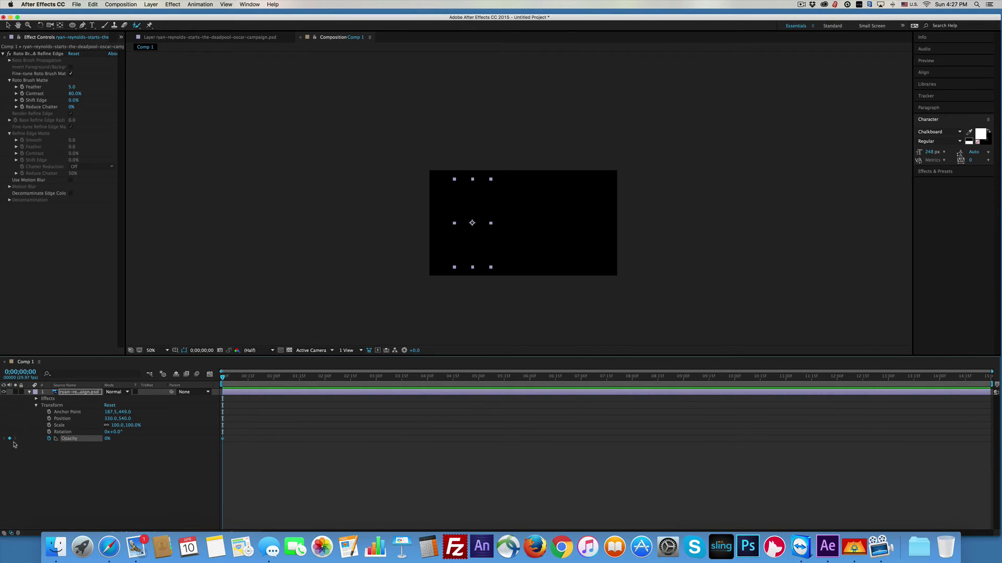
{"action": "left_click_drag", "start_coordinate": [223, 380], "coordinate": [273, 377]}
{"action": "left_click", "coordinate": [104, 439]}
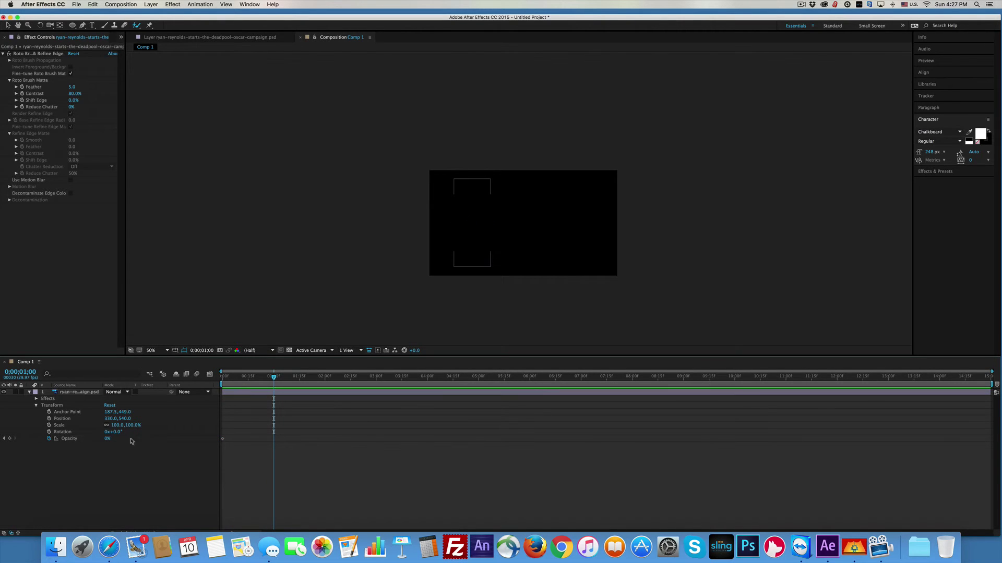
{"action": "key", "text": "Escape"}
{"action": "left_click_drag", "start_coordinate": [106, 438], "coordinate": [183, 440]}
Preview the fade-in from the start of the composition.
{"action": "left_click_drag", "start_coordinate": [272, 380], "coordinate": [1, 359]}
{"action": "key", "text": "space"}
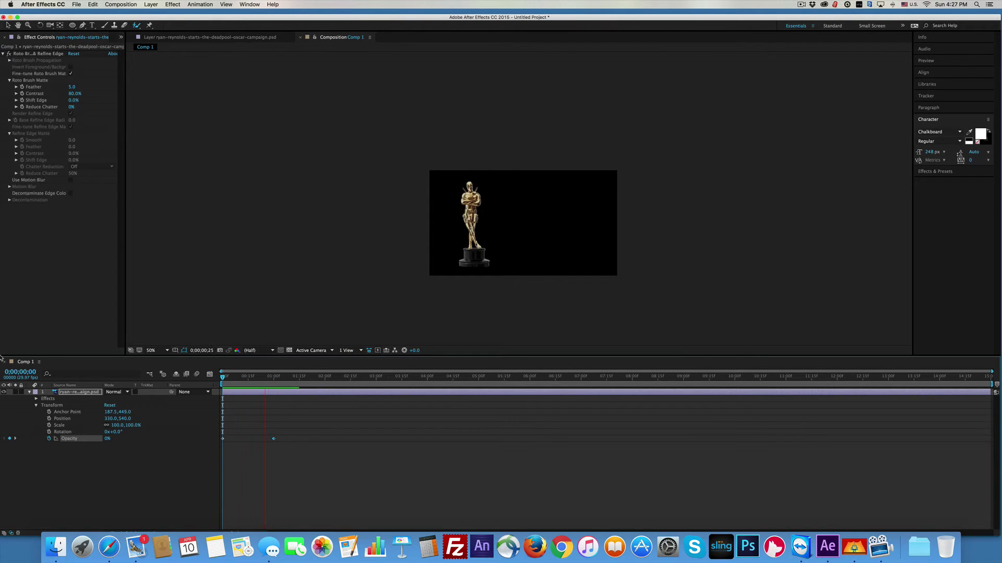
{"action": "key", "text": "space"}
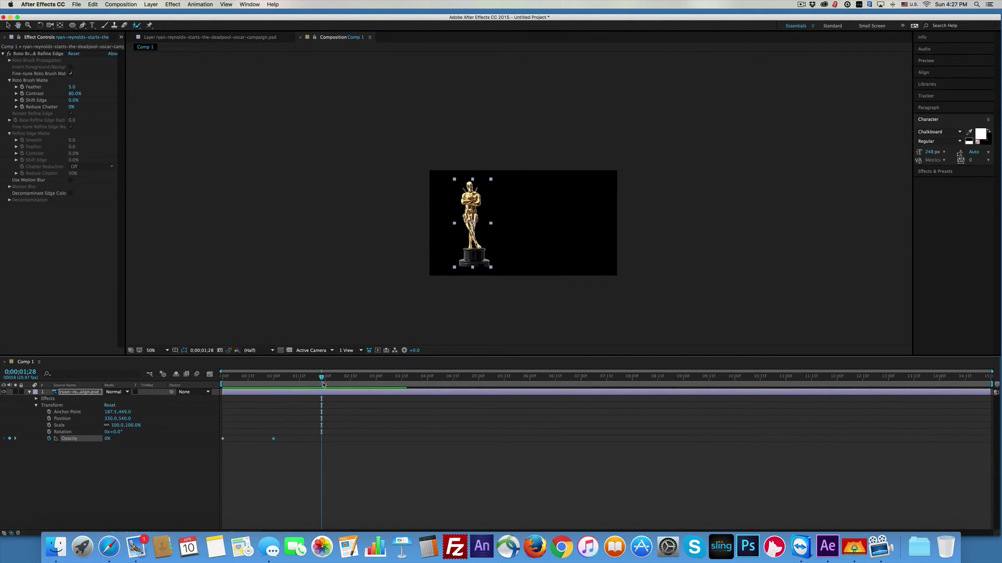
At frame 0, raise the statue above the frame to 297,-584 and set a Position keyframe.
{"action": "key", "text": "Home"}
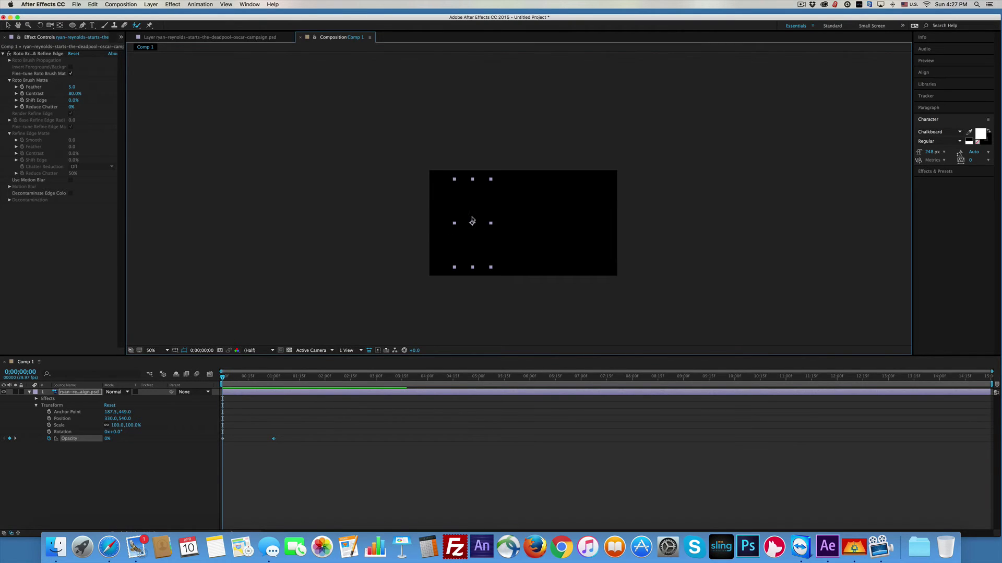
{"action": "left_click_drag", "start_coordinate": [470, 206], "coordinate": [465, 94]}
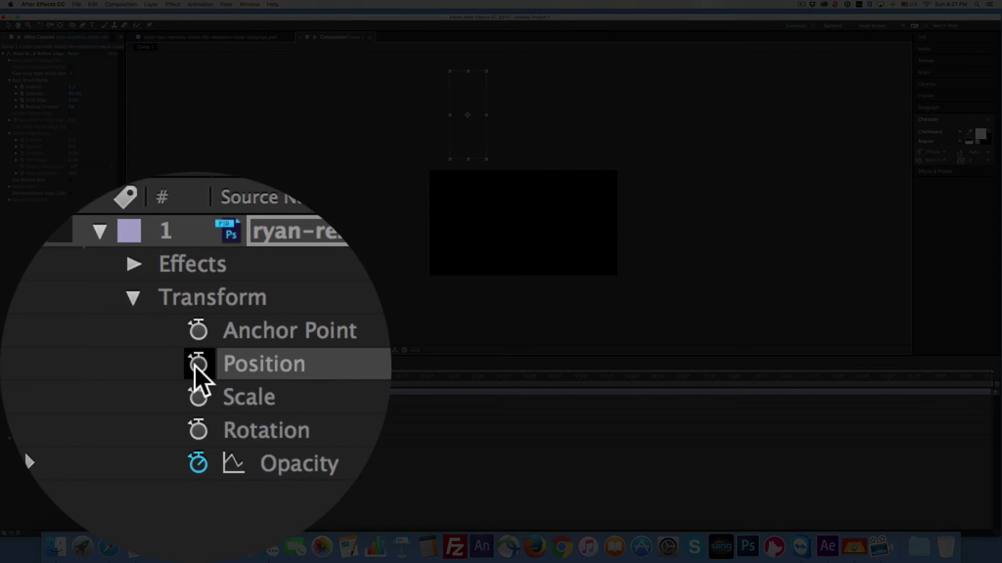
{"action": "left_click", "coordinate": [49, 418]}
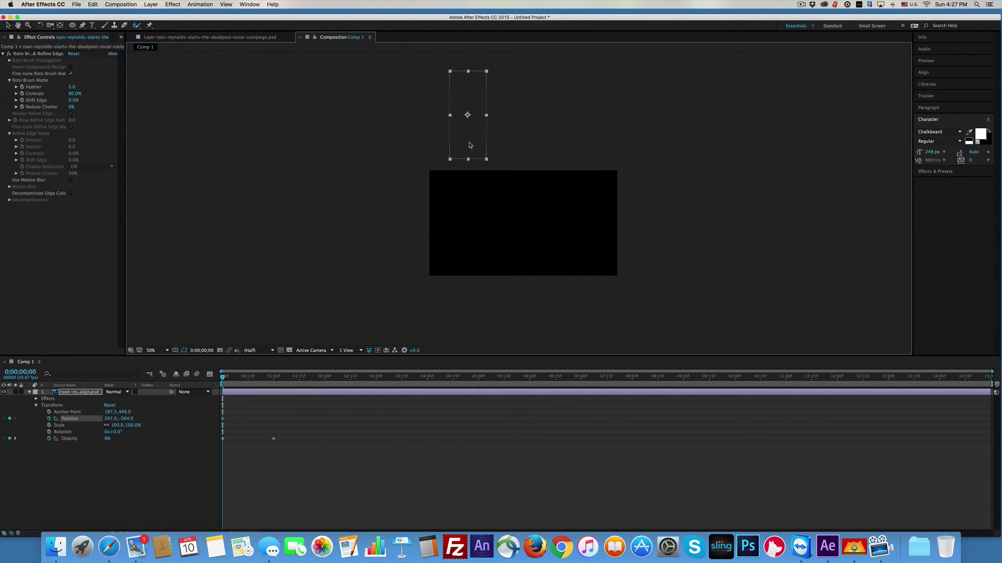
{"action": "left_click_drag", "start_coordinate": [463, 150], "coordinate": [467, 247]}
{"action": "key", "text": "super+z"}
At one second, bring the statue down into frame for the second Position keyframe.
{"action": "left_click_drag", "start_coordinate": [223, 378], "coordinate": [274, 383]}
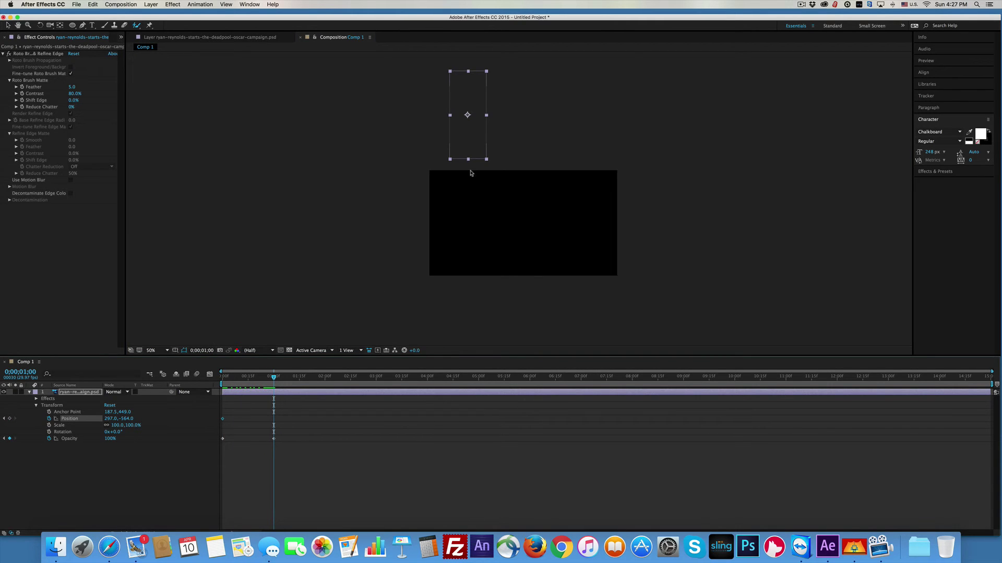
{"action": "left_click", "coordinate": [474, 130]}
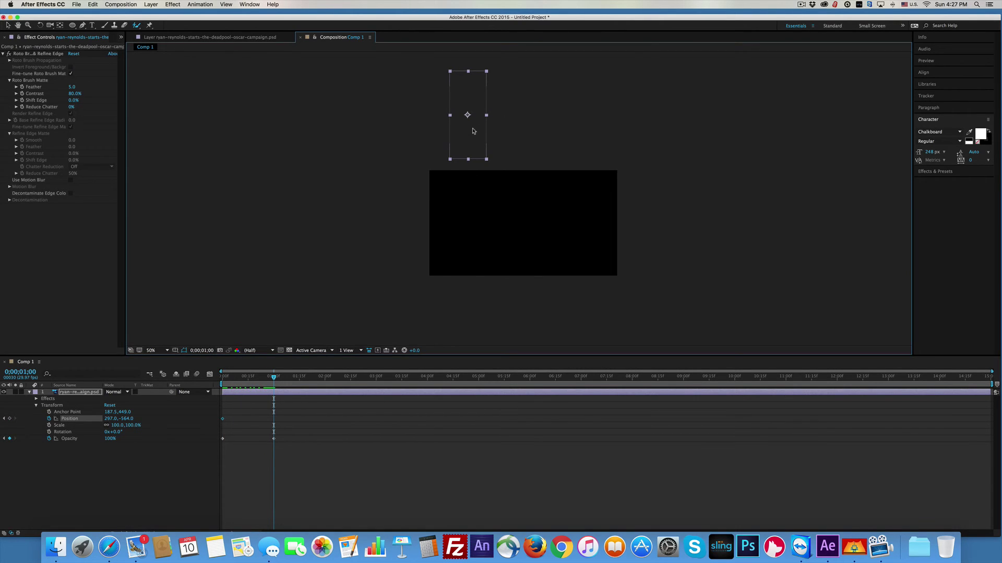
{"action": "left_click_drag", "start_coordinate": [473, 131], "coordinate": [472, 236]}
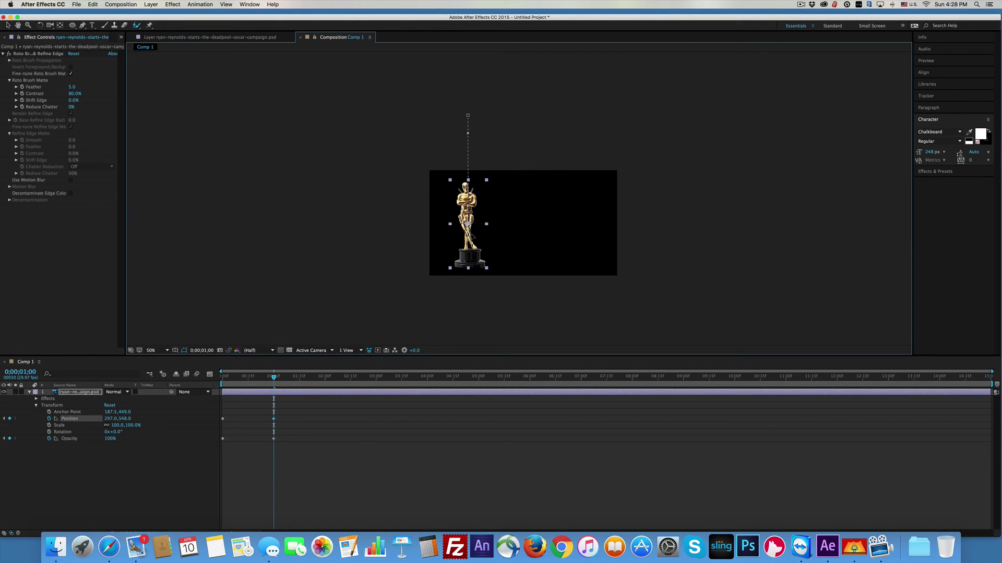
{"action": "left_click_drag", "start_coordinate": [274, 375], "coordinate": [207, 374]}
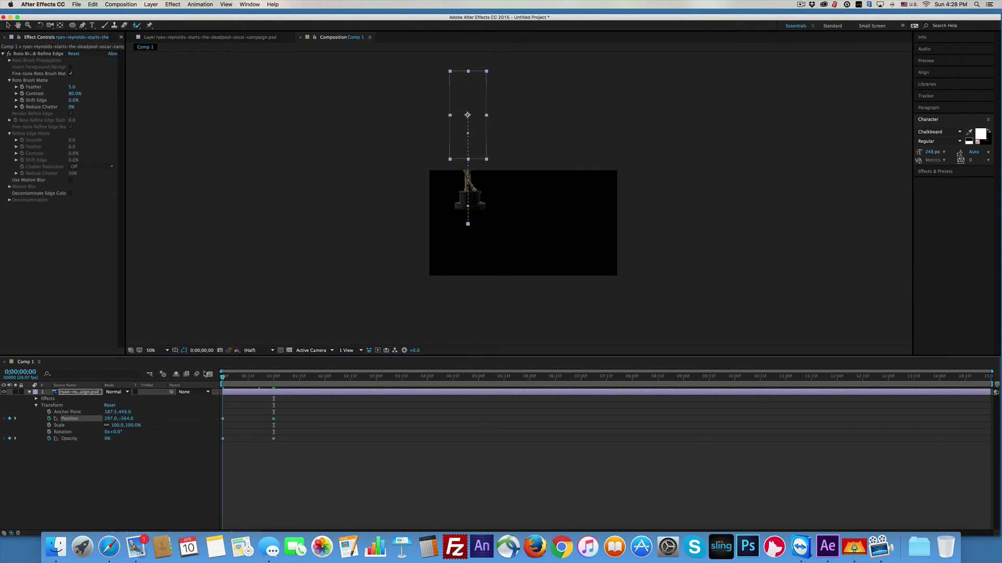
Preview the combined drop and fade-in animation from the start.
{"action": "key", "text": "space"}
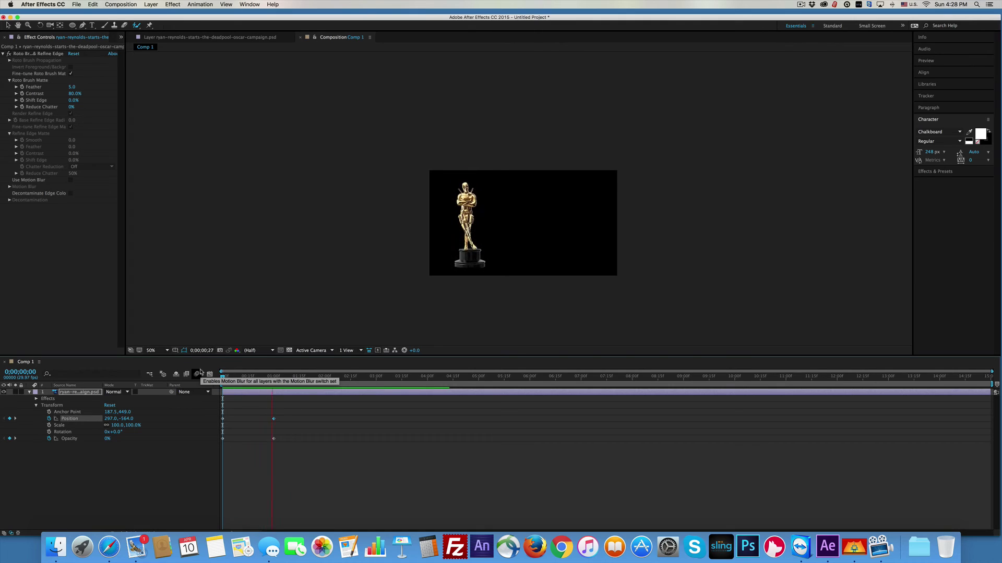
{"action": "key", "text": "space"}
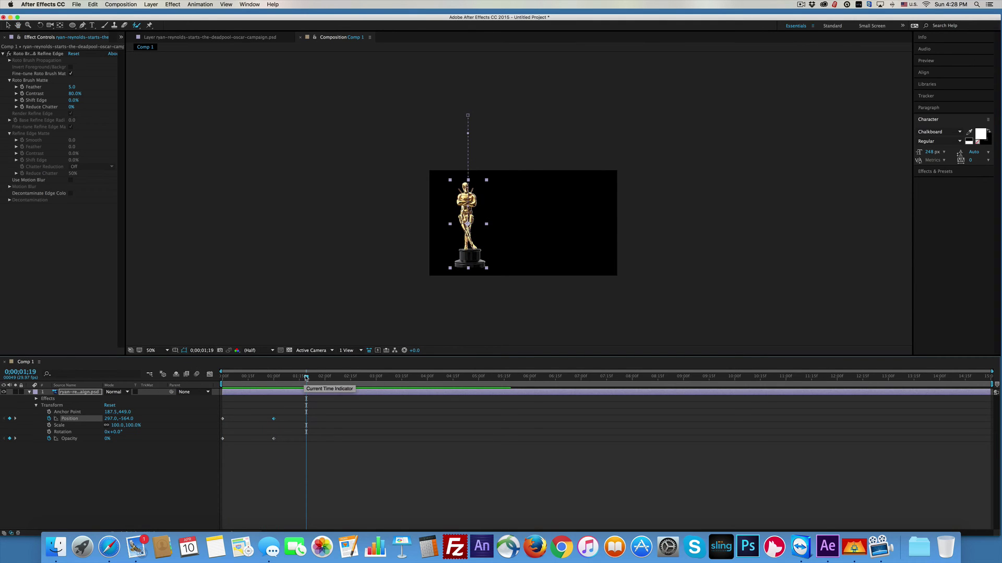
{"action": "left_click_drag", "start_coordinate": [306, 377], "coordinate": [217, 381]}
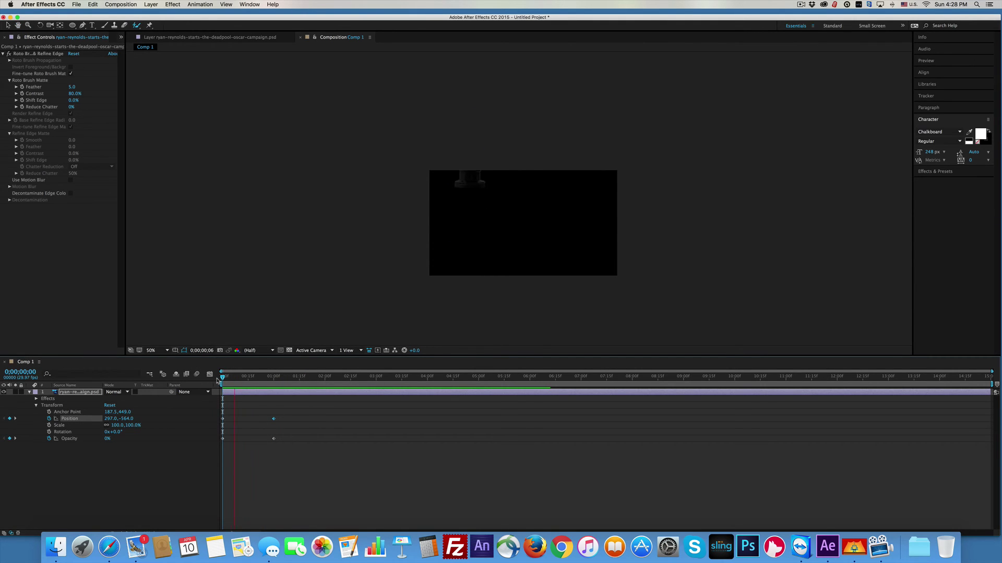
{"action": "key", "text": "space"}
{"action": "key", "text": "space"}
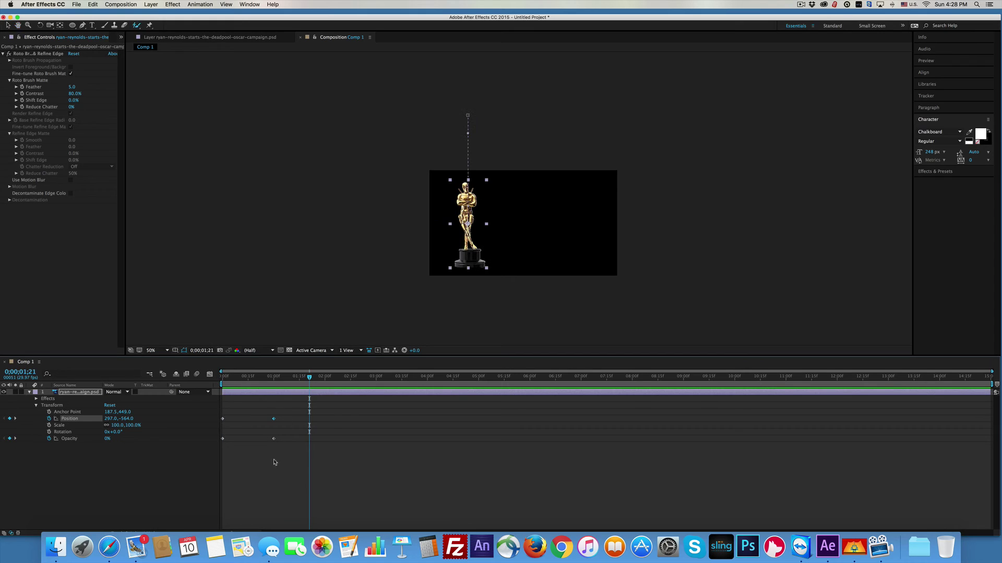
Nudge the 100% Opacity keyframe just past one second and preview again.
{"action": "left_click_drag", "start_coordinate": [274, 439], "coordinate": [283, 441]}
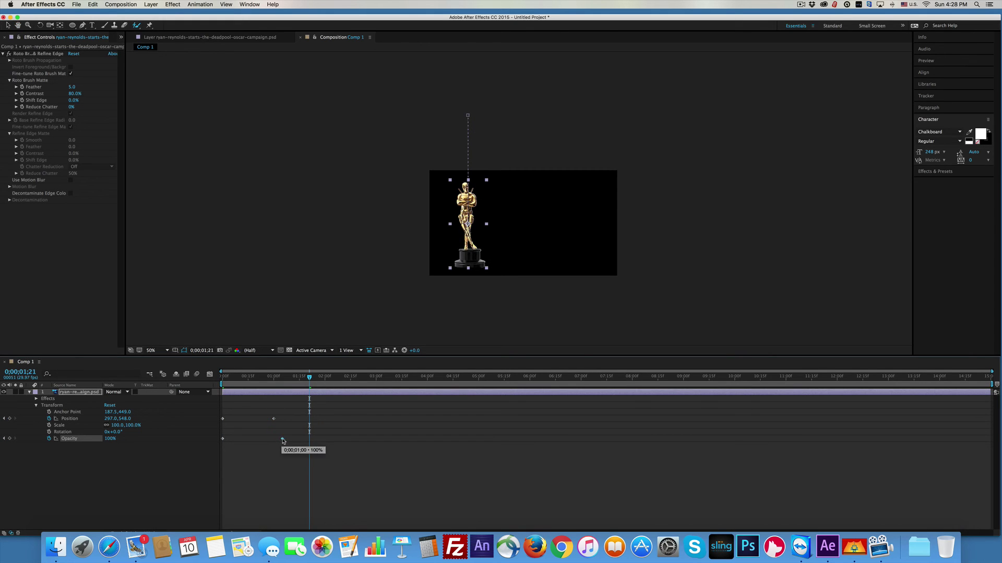
{"action": "left_click_drag", "start_coordinate": [309, 377], "coordinate": [211, 376]}
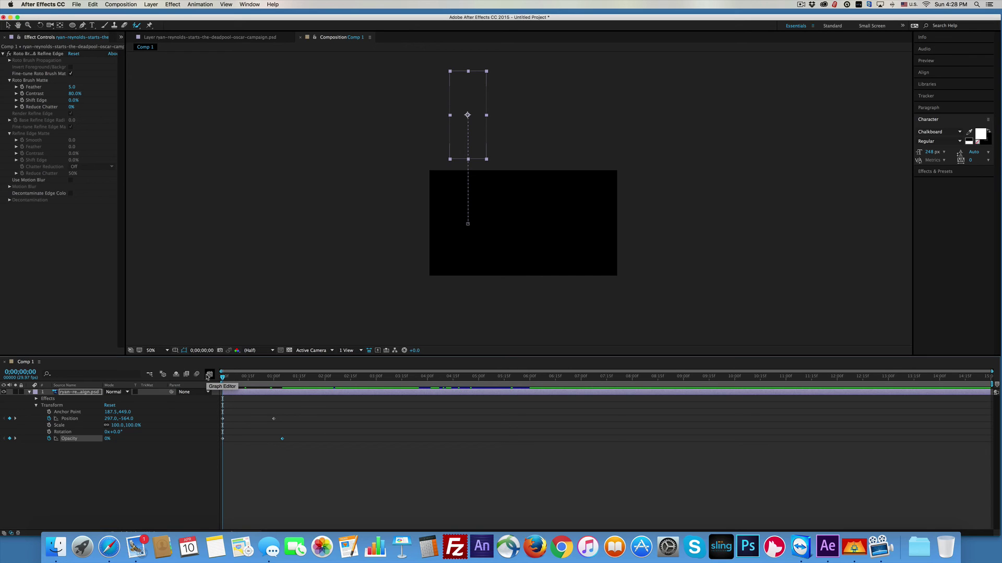
{"action": "key", "text": "space"}
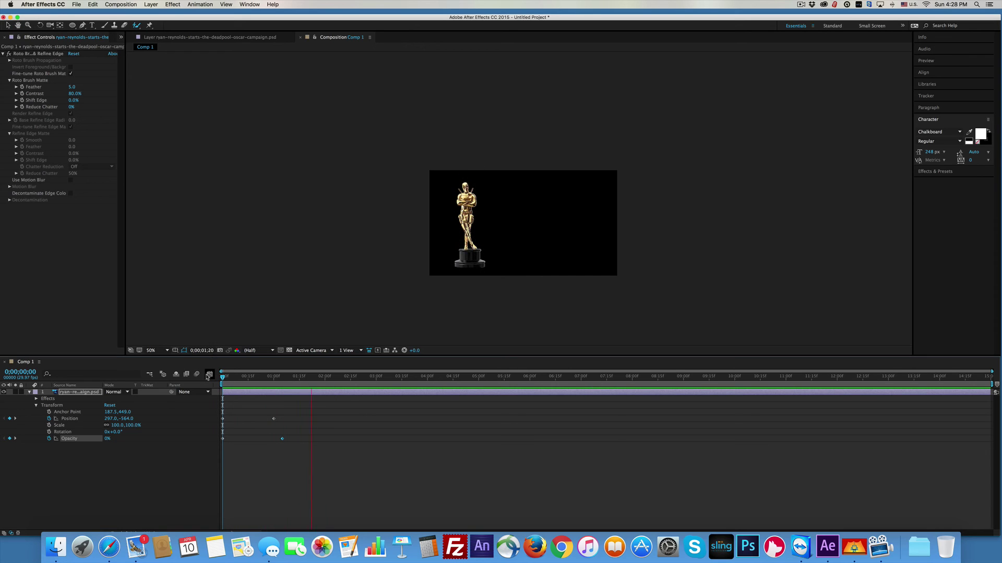
{"action": "key", "text": "space"}
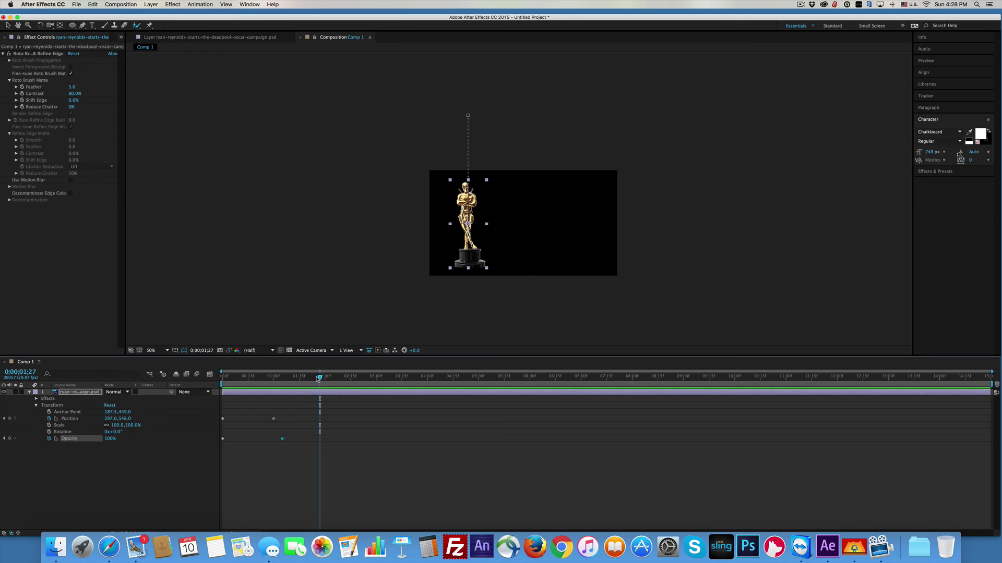
{"action": "left_click_drag", "start_coordinate": [321, 379], "coordinate": [177, 376]}
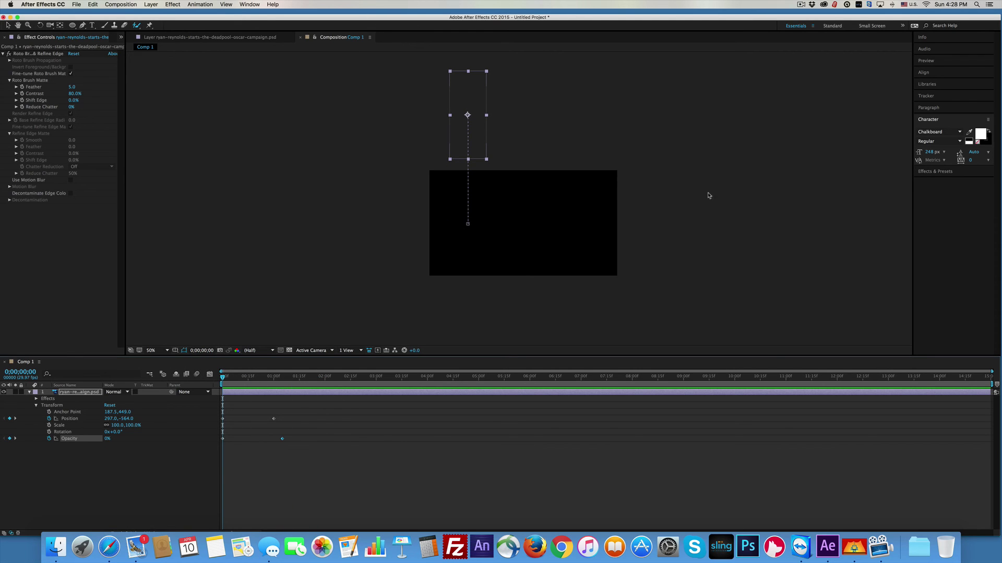